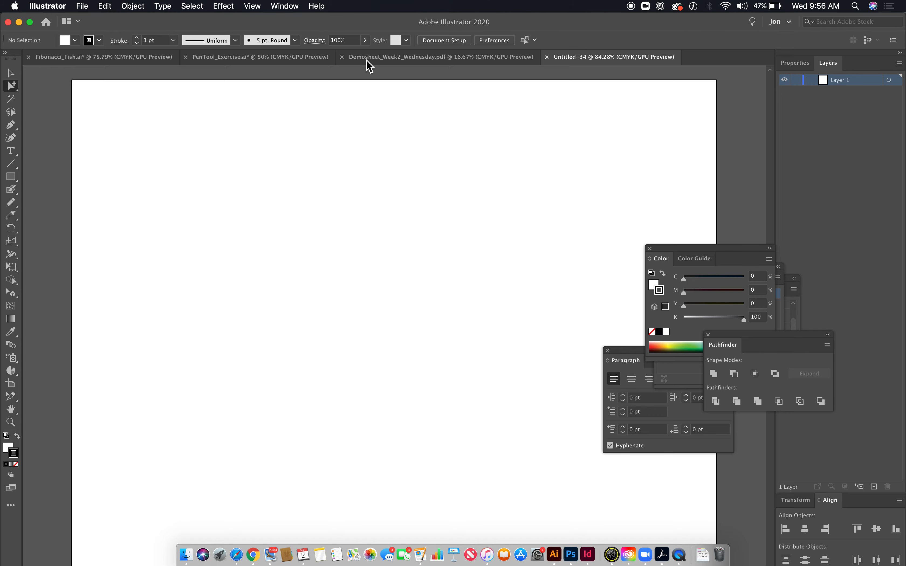
- Examine the ringed planets, spaceship variations, curly-haired face and pen curve examples in Demosheet_Week2_Wednesday.pdf
left_click(365, 60)
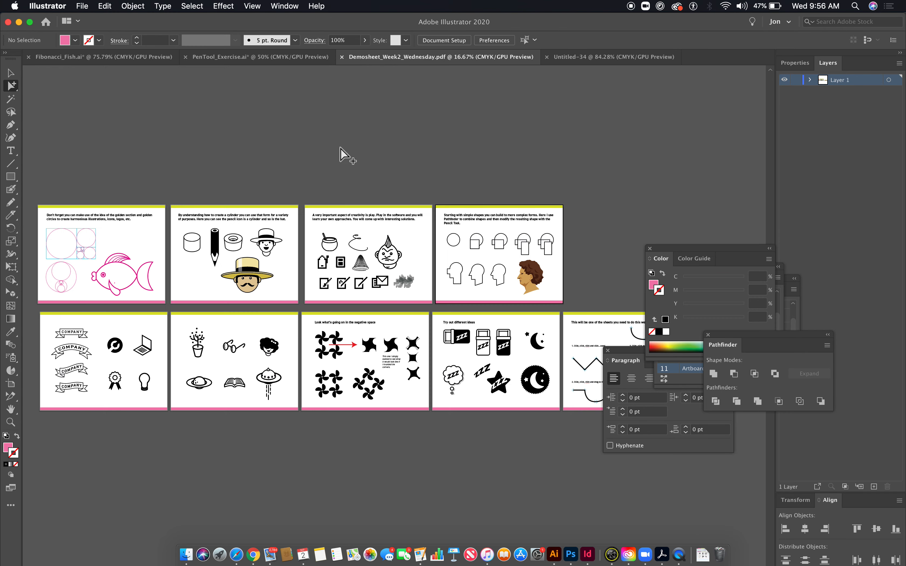
scroll(449, 337, "right", 10)
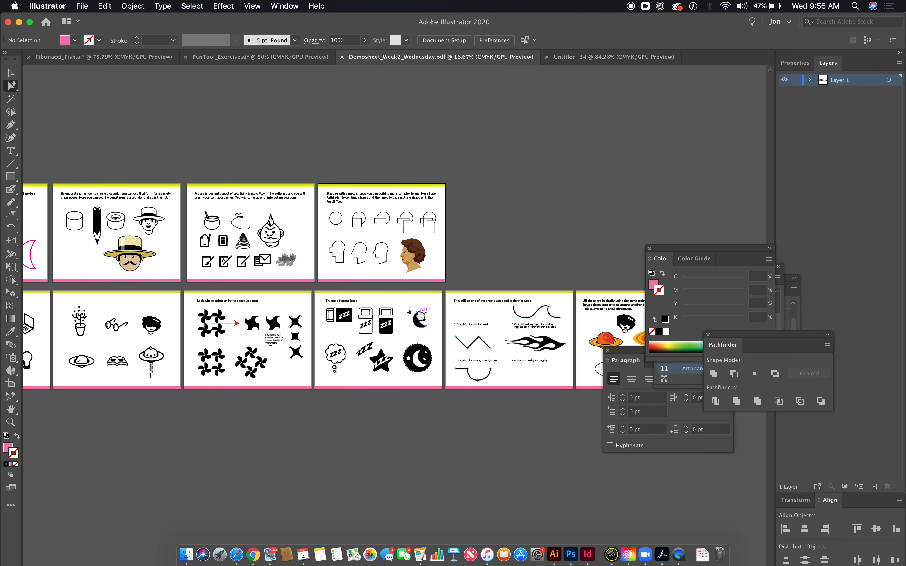
left_click_drag(369, 313, 798, 553)
left_click_drag(563, 447, 414, 431)
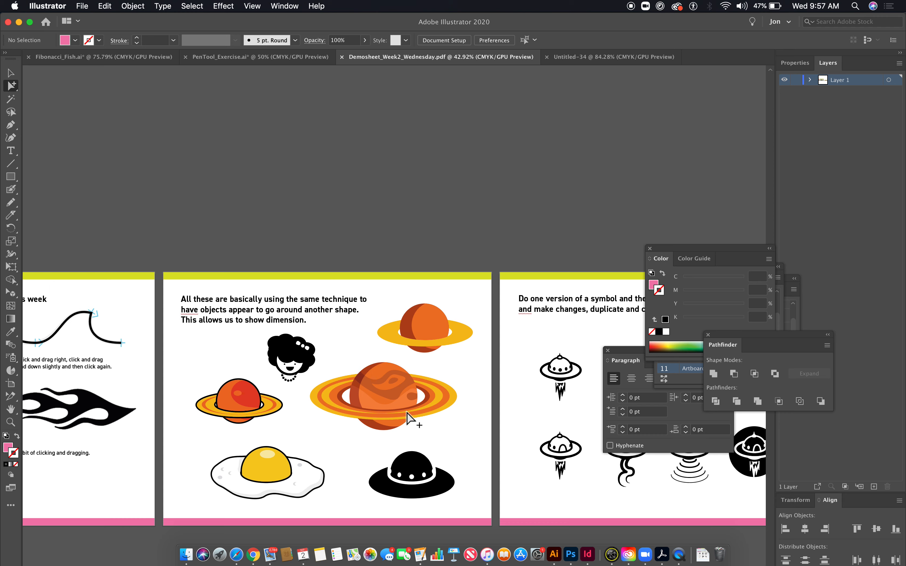
left_click_drag(469, 449, 338, 396)
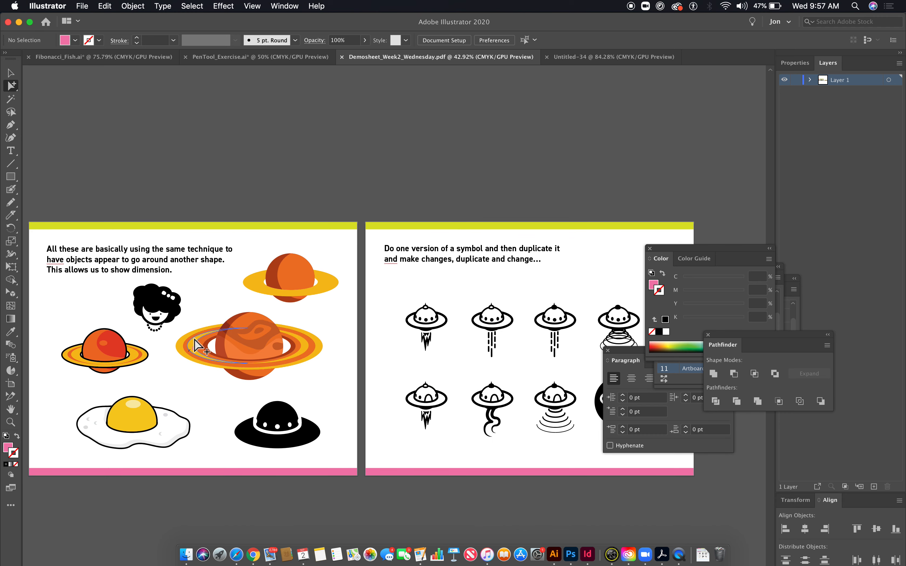
left_click_drag(344, 378, 229, 356)
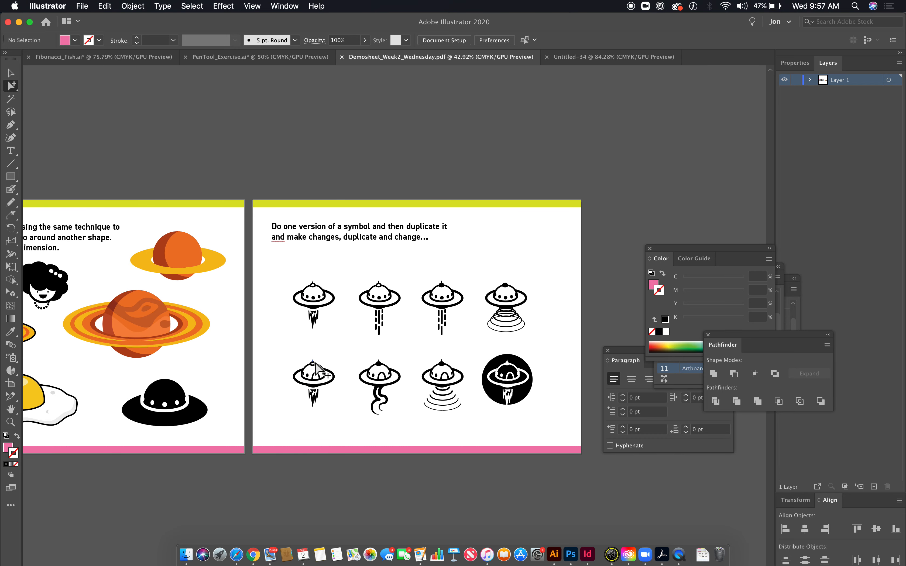
left_click_drag(283, 375, 510, 389)
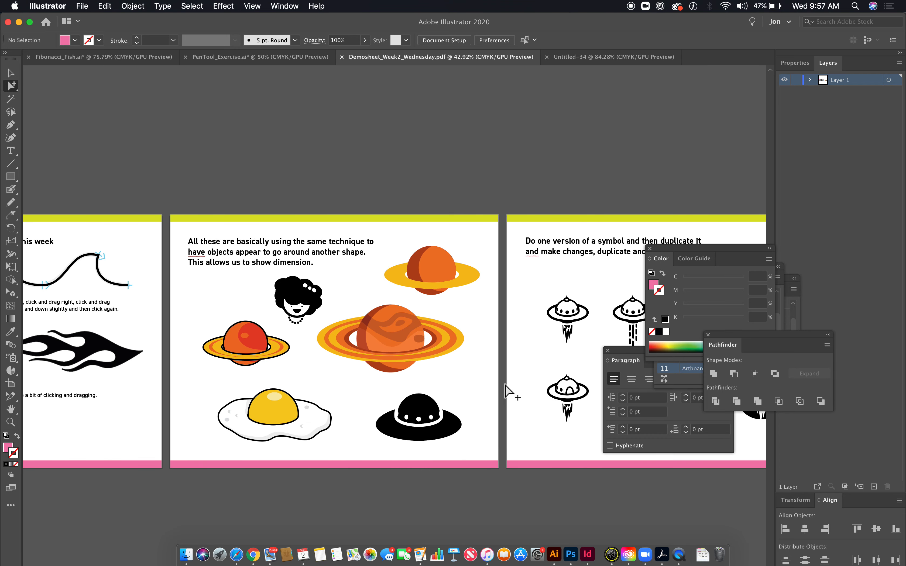
left_click_drag(266, 283, 465, 375)
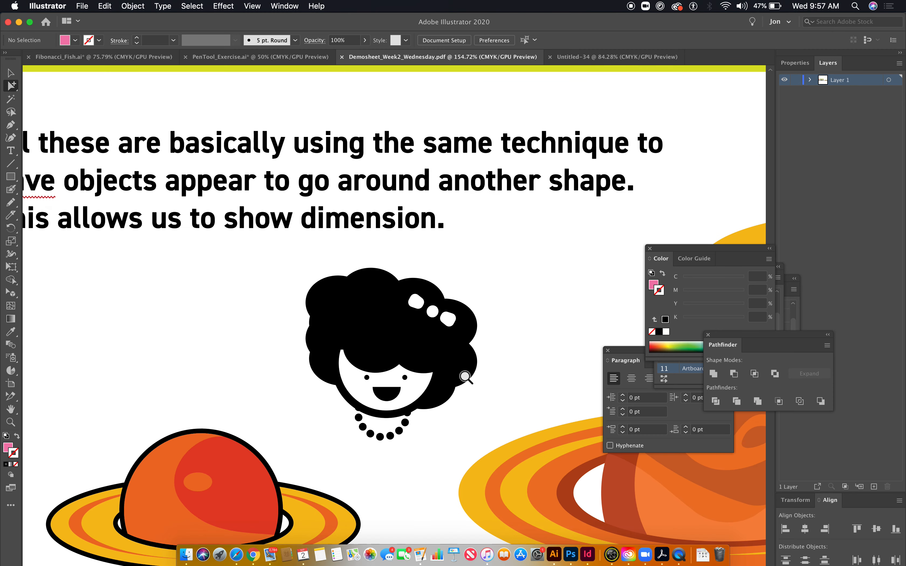
left_click(358, 341)
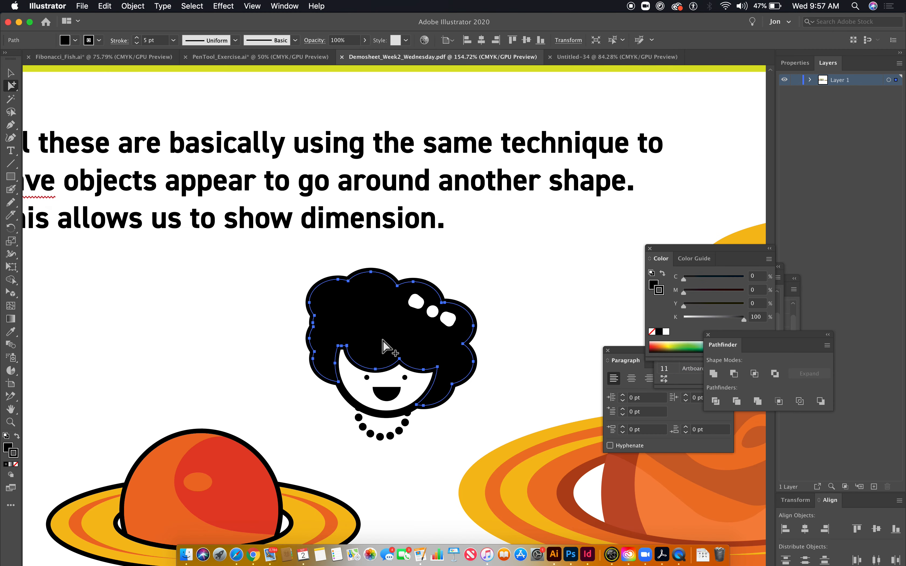
left_click_drag(284, 361, 693, 395)
left_click_drag(301, 381, 603, 387)
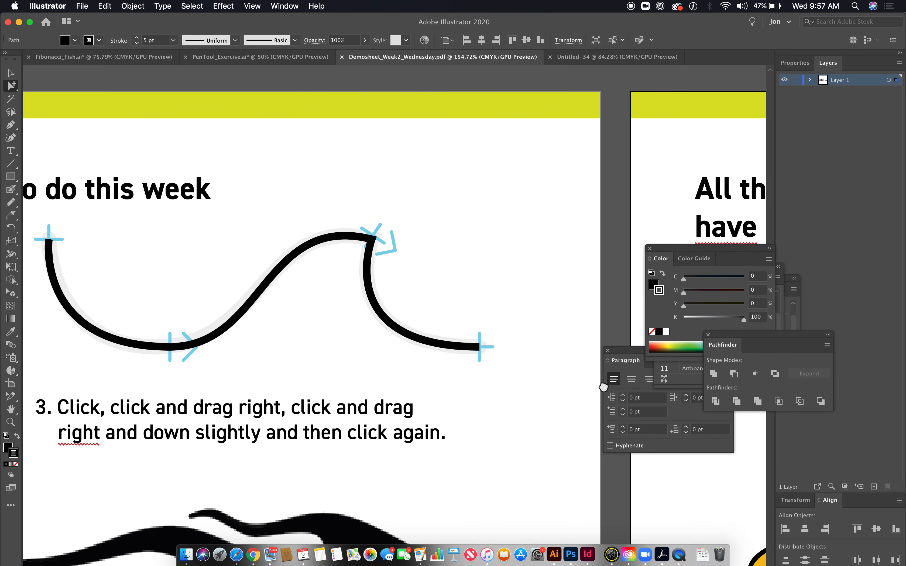
- Draw a wide ellipse about 221 × 95 pt in the Untitled-34 document
left_click(591, 59)
left_click(12, 179)
left_click_drag(12, 180, 52, 203)
left_click_drag(240, 257, 421, 333)
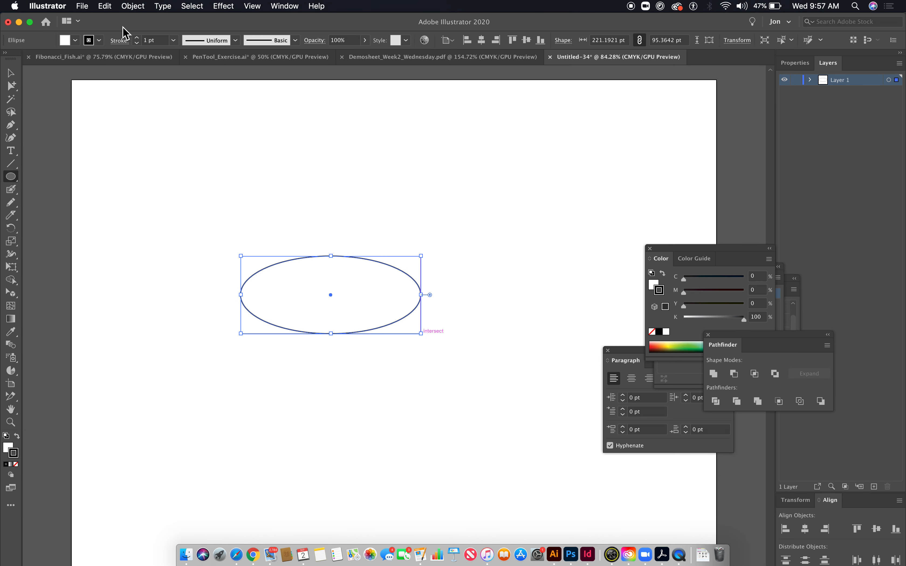
- Set the ellipse's stroke weight to 9 pt
left_click(139, 37, "shift")
left_click(139, 37, "shift")
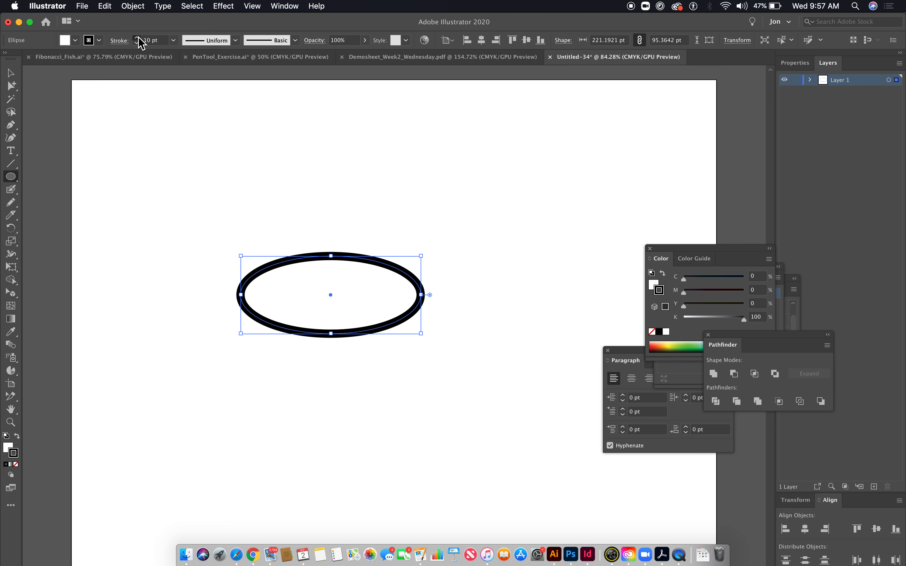
left_click(139, 44, "shift")
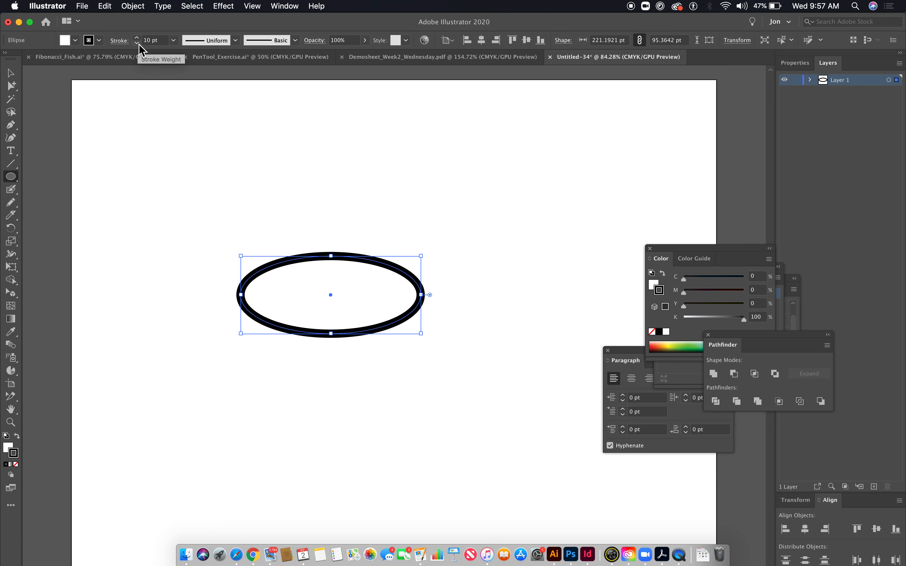
left_click(137, 43)
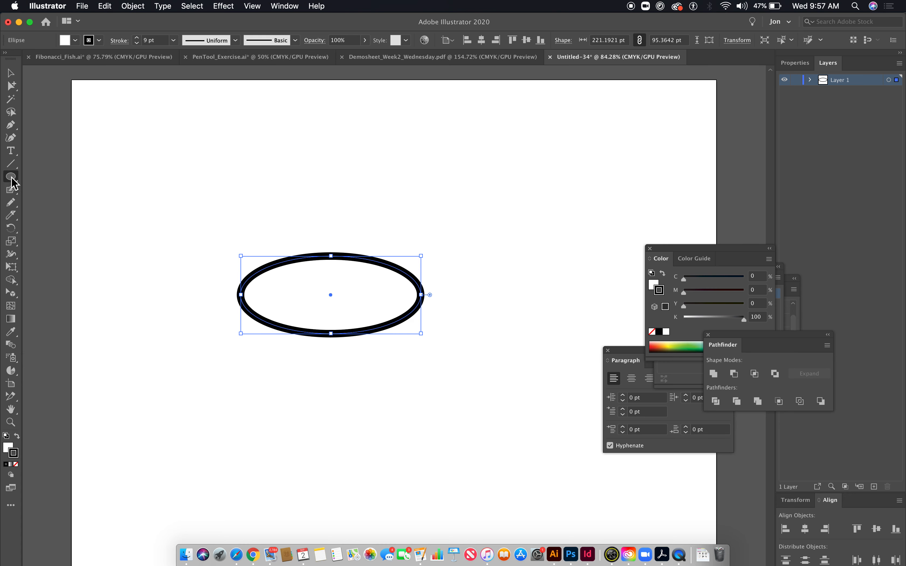
- Draw a circle over the middle of the ellipse and flatten the ellipse to about 66 pt high around the circle's center
mouse_move(291, 238)
left_mouse_down()
mouse_move(376, 334)
mouse_move(366, 332)
left_mouse_up()
left_click(10, 74)
left_click(246, 305)
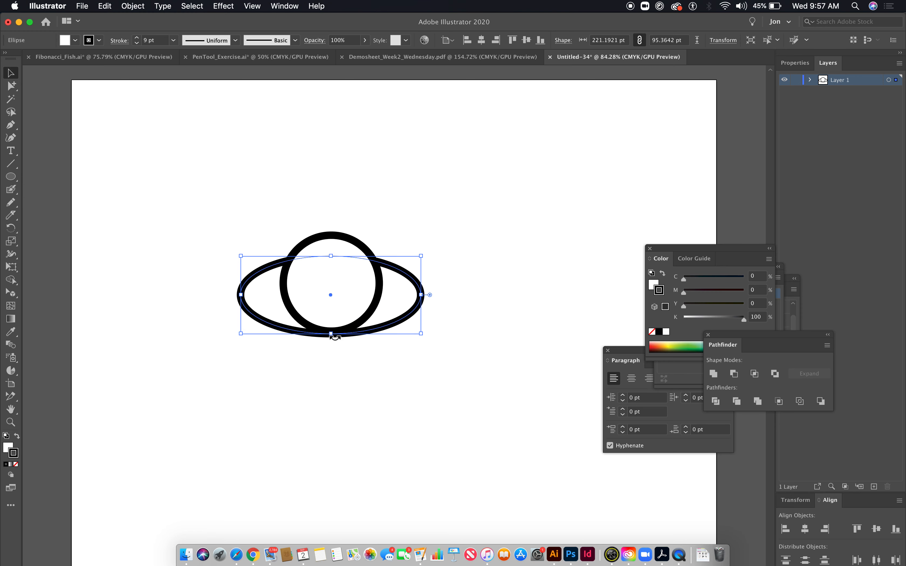
left_click_drag(332, 333, 334, 312)
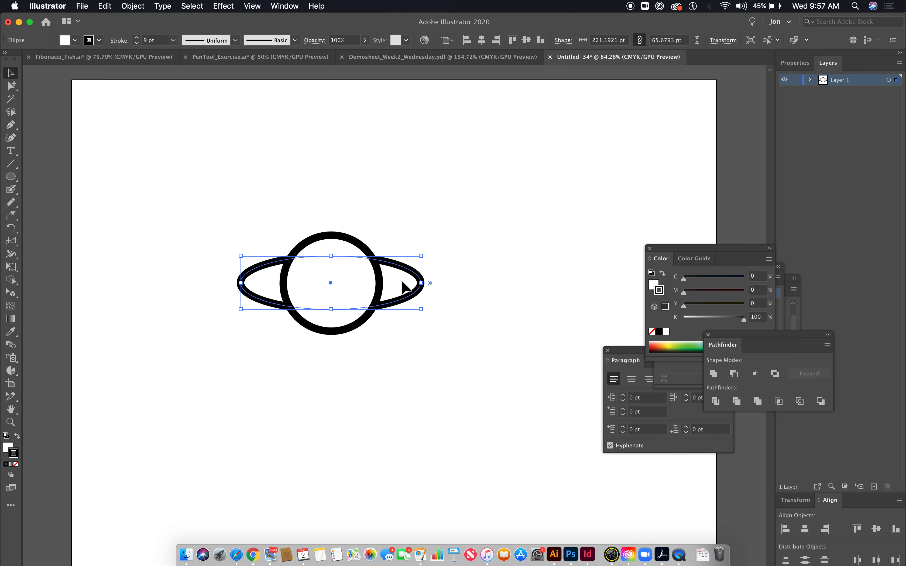
- Align the circle and the ellipse horizontally on their centers
left_click(293, 222)
left_click_drag(236, 186, 456, 434)
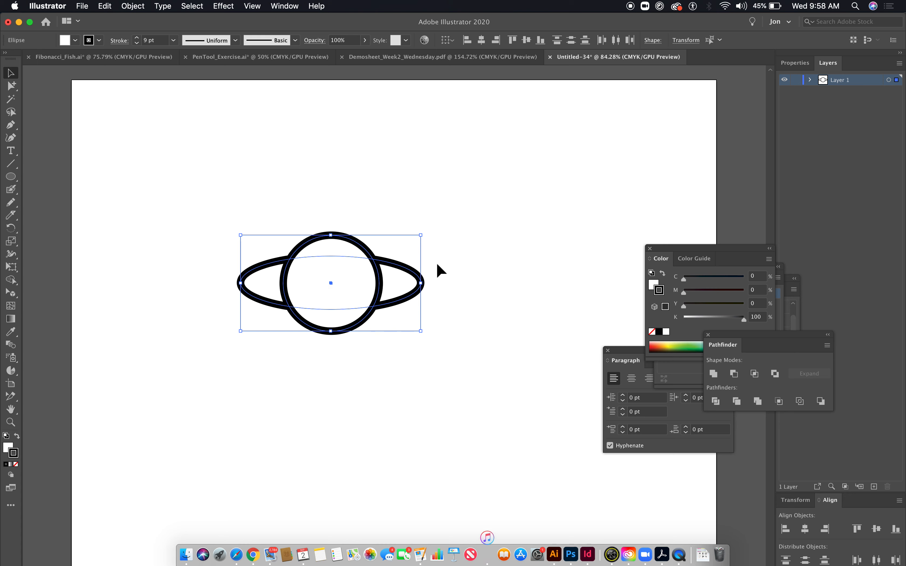
left_click(483, 41)
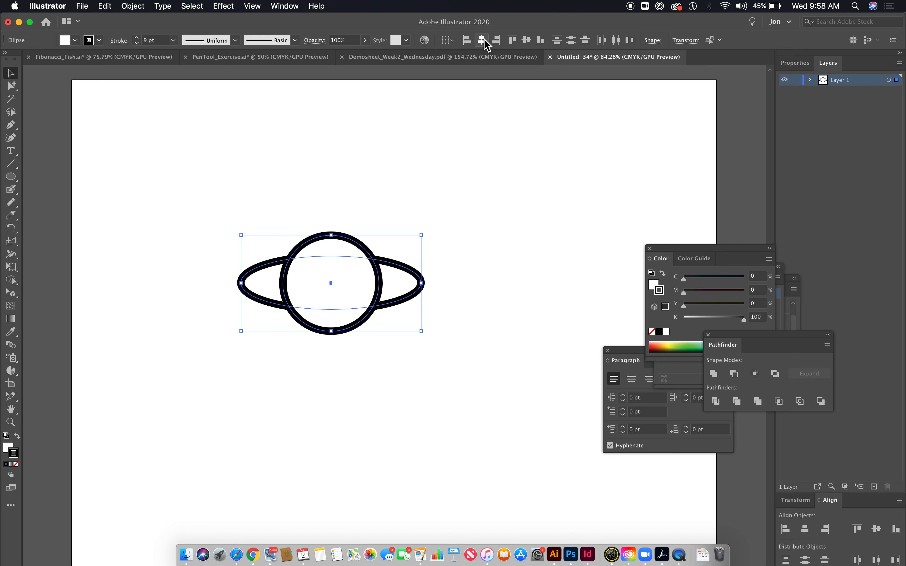
- Make a 75% uniformly scaled copy of the ring ellipse and shrink the copy further to about 146 × 43 pt around its center
left_click(12, 281)
left_click(12, 282)
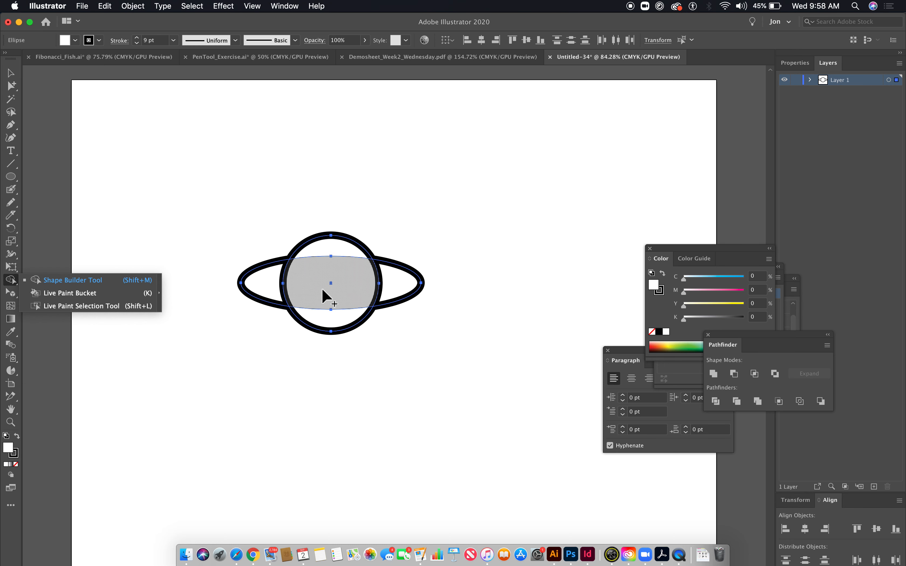
left_click(10, 84)
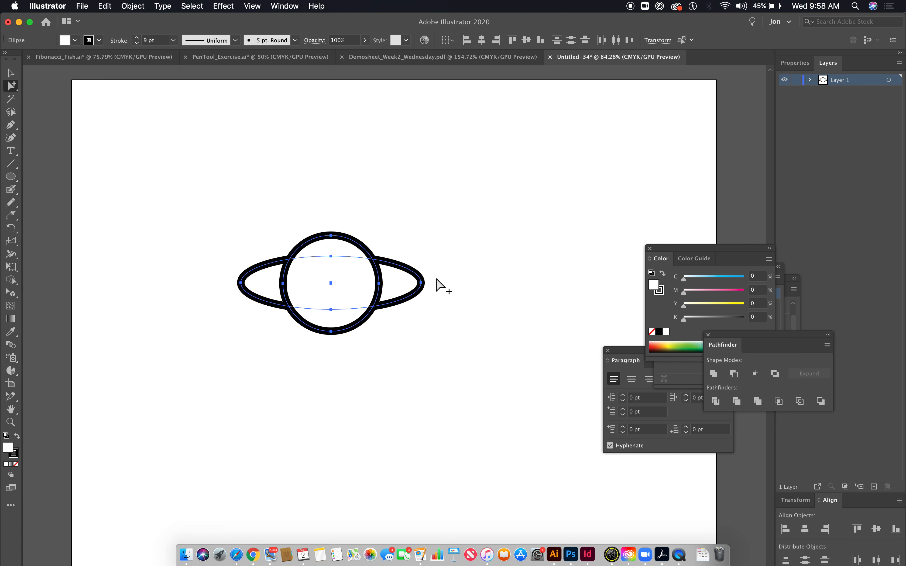
left_click(420, 283)
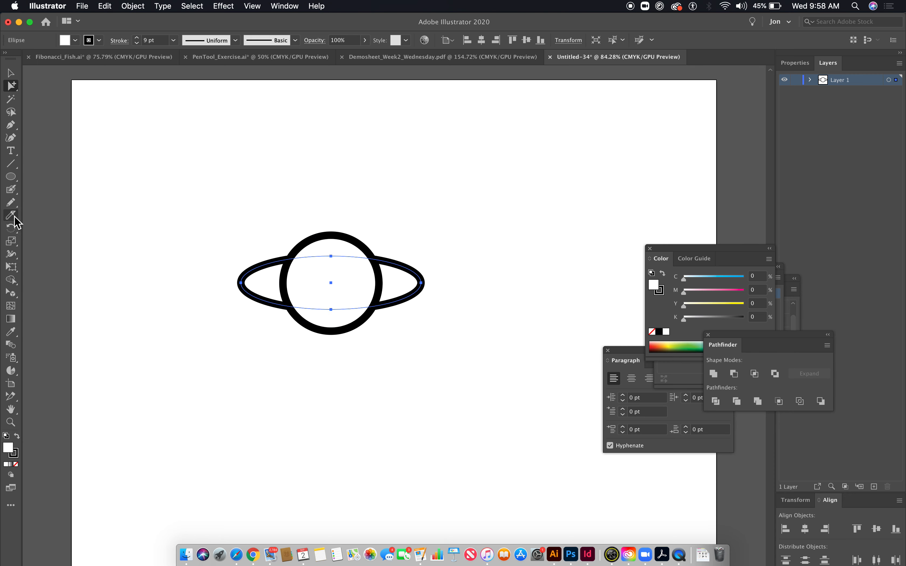
double_click(11, 242)
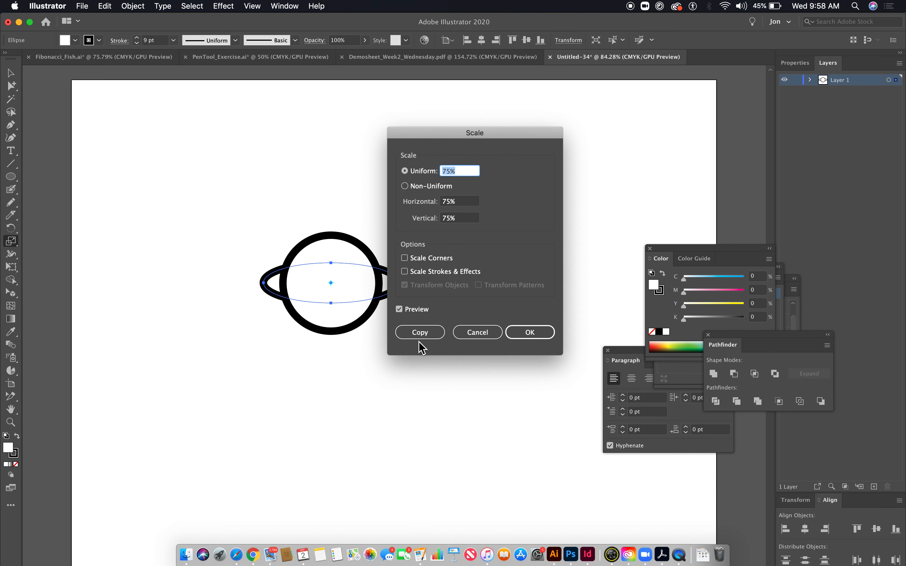
left_click(421, 335)
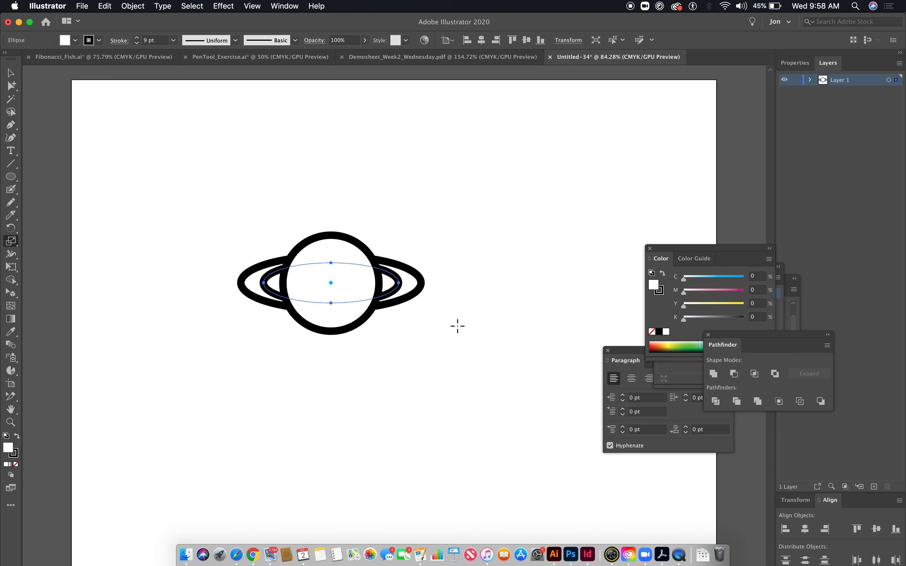
left_click(12, 74)
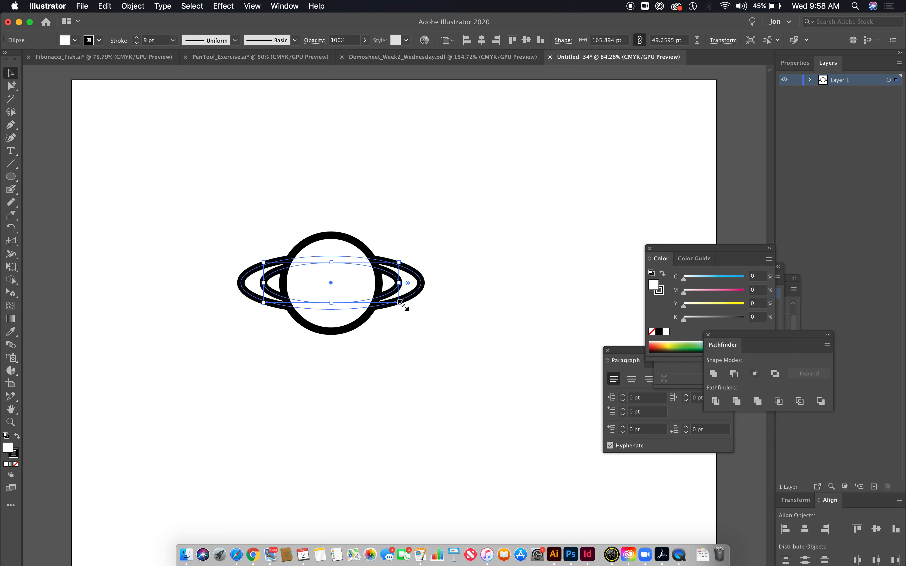
left_click_drag(400, 303, 402, 303)
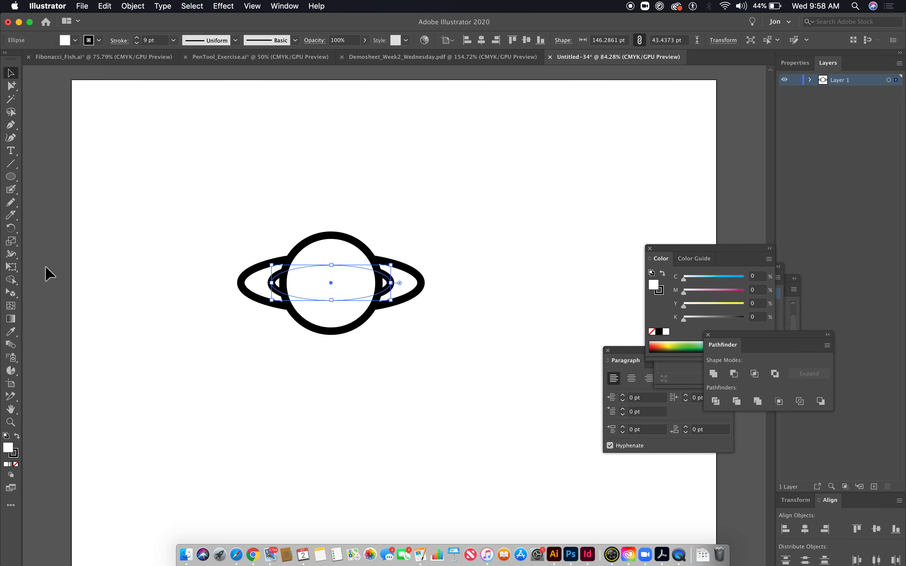
- With Shape Builder, merge the ring pieces across the planet's front, and merge the planet's upper pieces into one dome
left_click(11, 280)
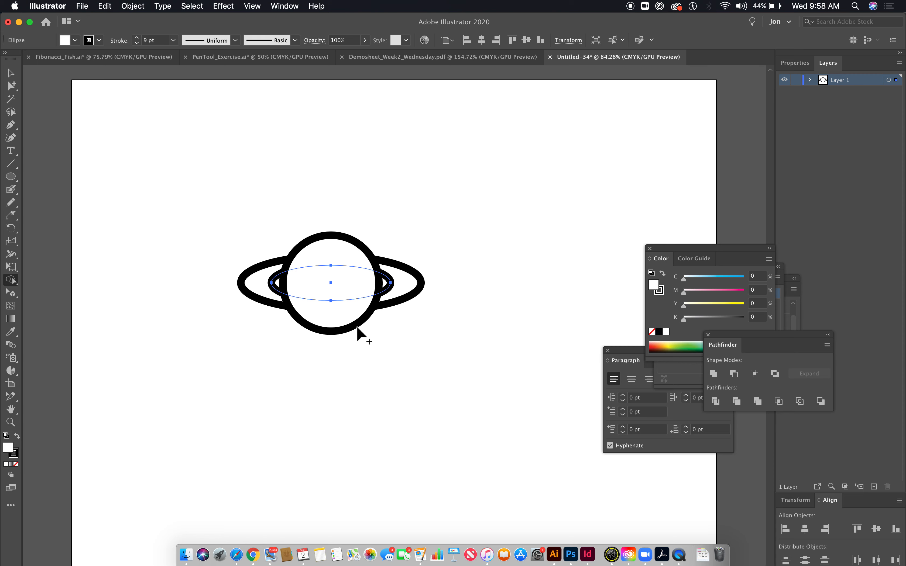
left_click_drag(272, 226, 393, 359)
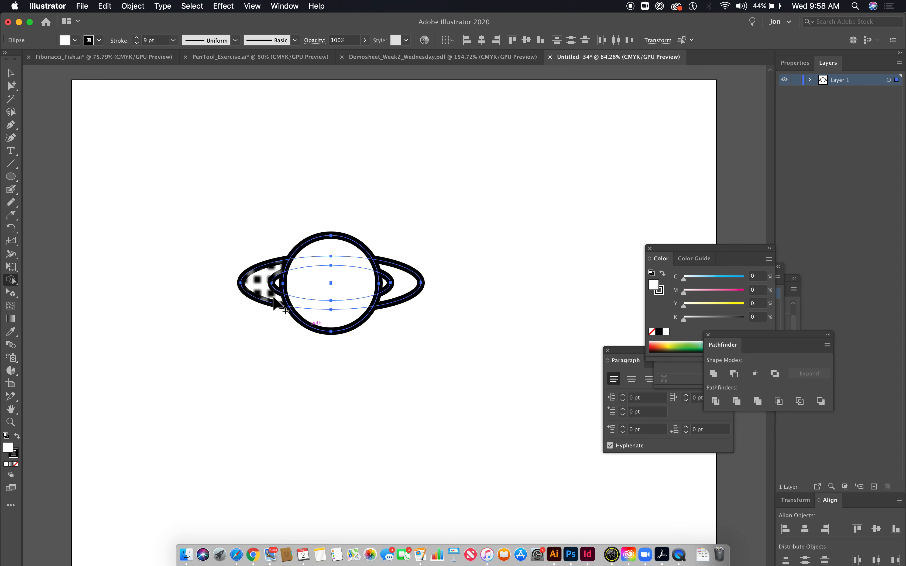
mouse_move(274, 299)
left_mouse_down()
mouse_move(382, 316)
mouse_move(376, 303)
left_mouse_up()
mouse_move(278, 306)
left_mouse_down()
mouse_move(380, 317)
mouse_move(394, 308)
mouse_move(371, 300)
left_mouse_up()
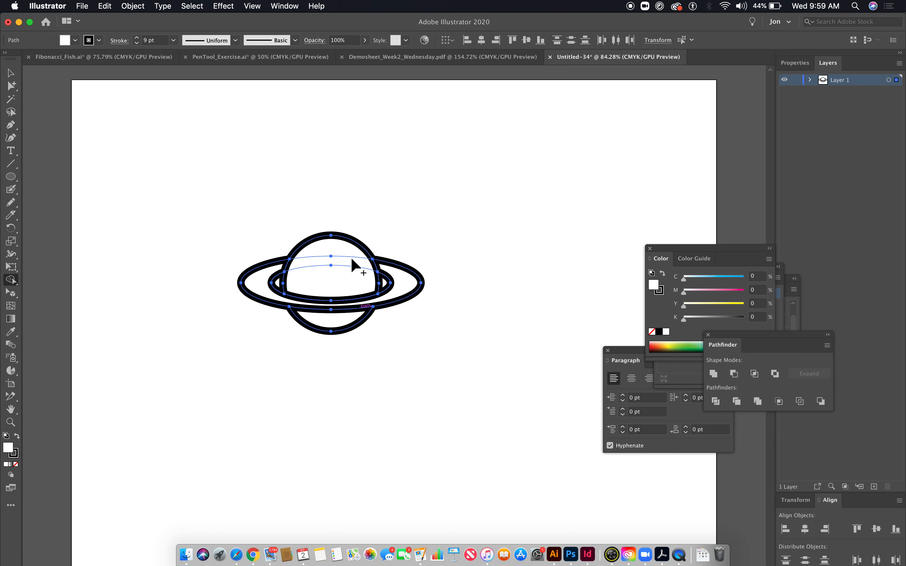
left_click_drag(324, 244, 325, 271)
left_click(471, 383, "super")
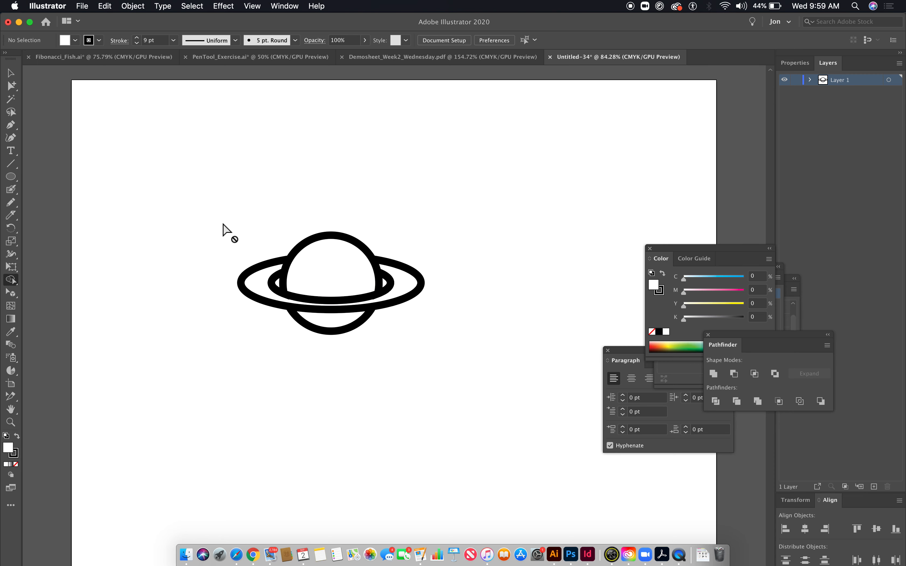
- Delete the small leftover shapes between the planet and the ring's inner edge, and select the whole planet to check its paths
left_click(13, 86)
left_click(389, 285)
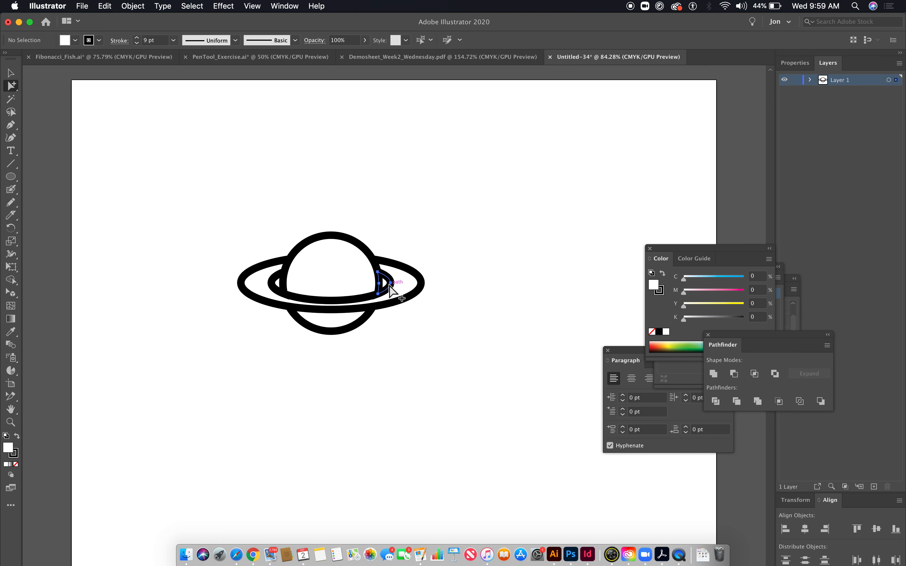
mouse_move(400, 277)
left_mouse_down()
mouse_move(553, 423)
mouse_move(555, 435)
mouse_move(398, 285)
left_mouse_up()
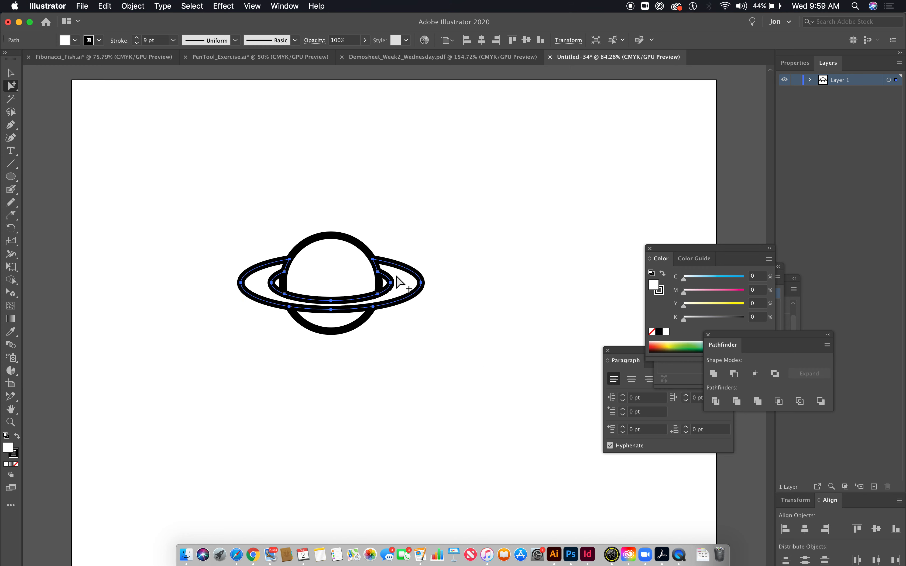
left_click(382, 284)
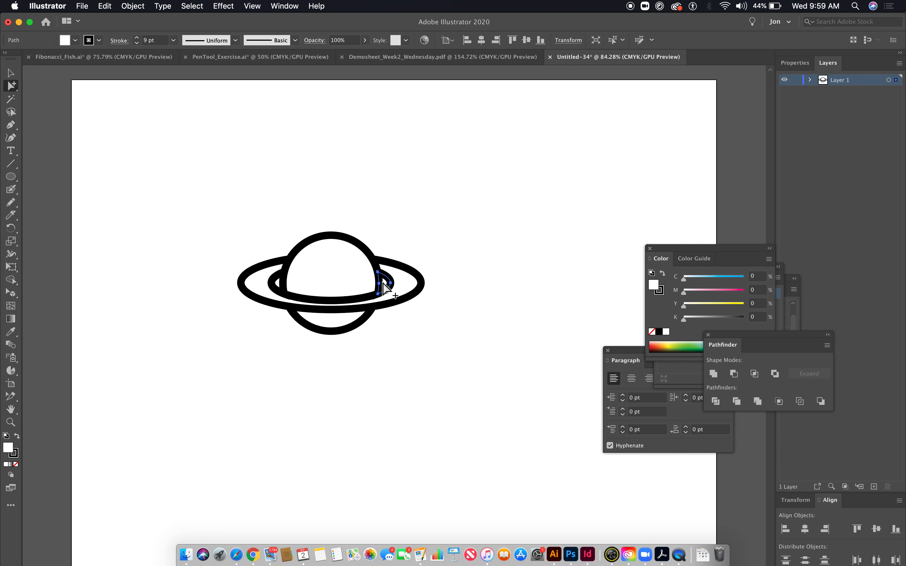
key("Delete")
left_click(279, 284)
left_click(364, 182)
left_click_drag(213, 216, 503, 409)
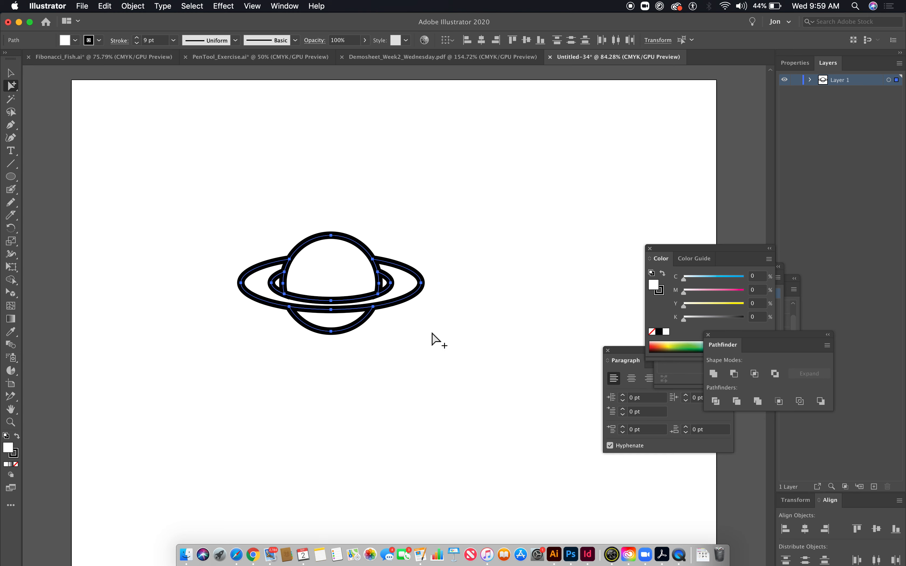
- Draw a second ellipse about 212 × 77 pt above and right of the planet, and a circle about 137 pt across centered over it
left_click(7, 176)
scroll(290, 211, "right", 5)
scroll(290, 211, "up", 2)
mouse_move(342, 191)
left_mouse_down()
mouse_move(537, 319)
mouse_move(515, 253)
left_mouse_up()
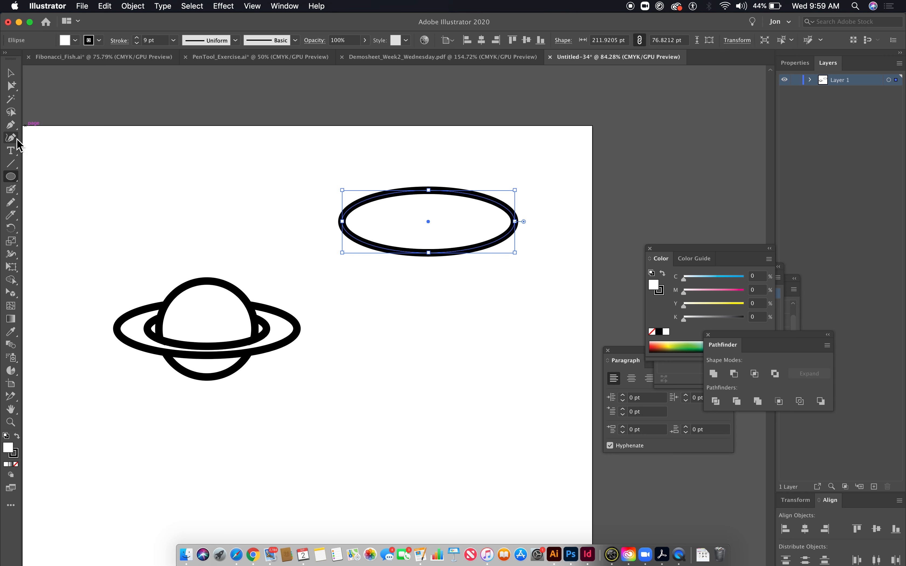
left_click(10, 74)
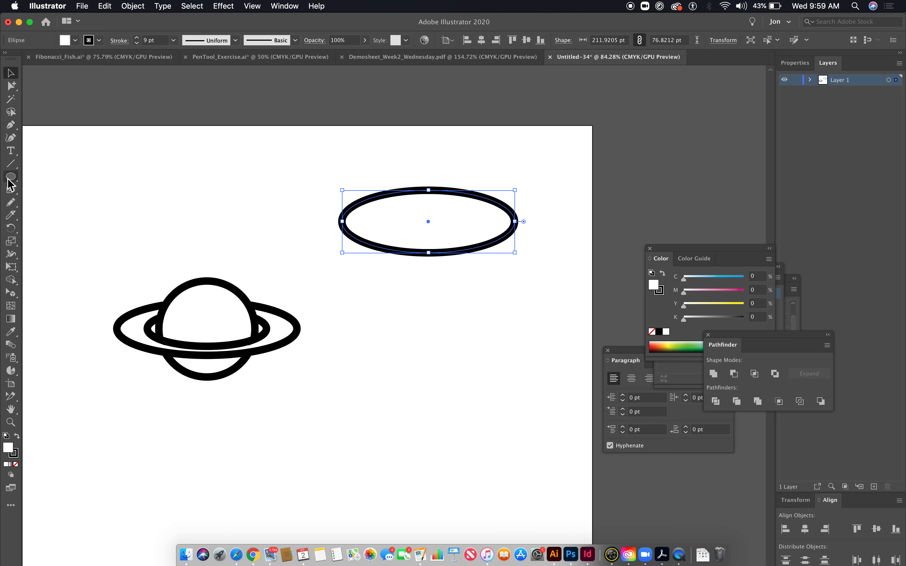
left_click(9, 177)
mouse_move(371, 165)
left_mouse_down()
mouse_move(481, 283)
mouse_move(467, 280)
left_mouse_up()
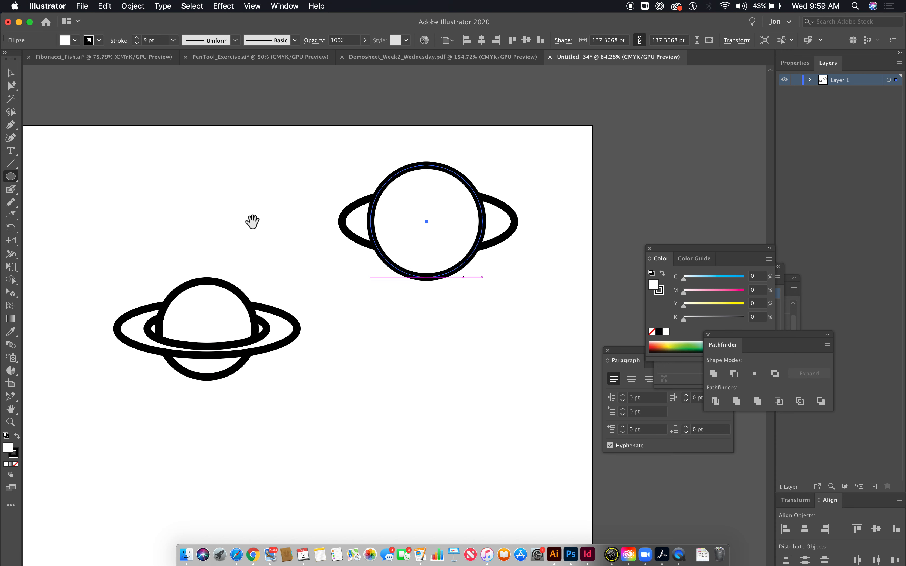
- Make an in-place copy of the large circle and flatten it vertically into a thin ellipse across the circle's middle
left_click(14, 76)
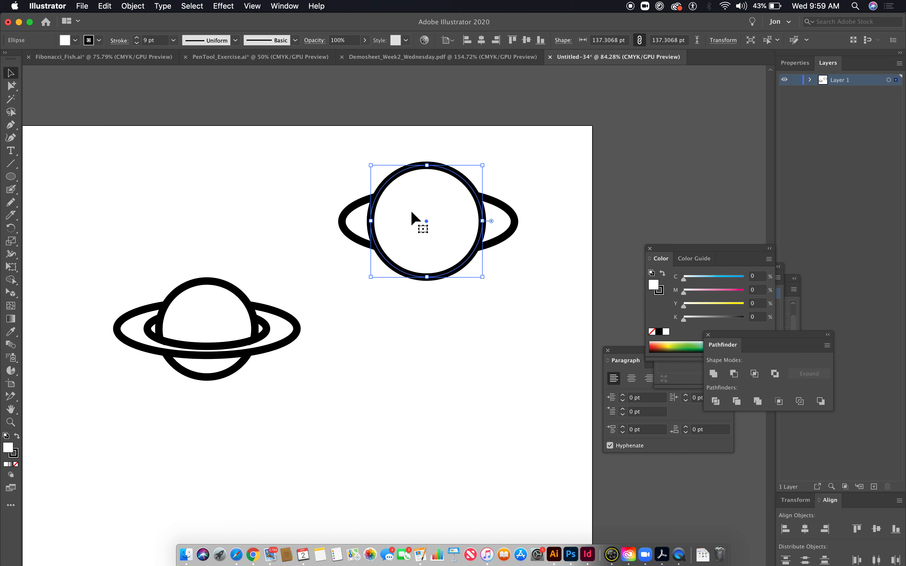
key("a")
key("v")
left_click_drag(429, 166, 433, 208)
left_click(12, 86)
left_click(182, 148)
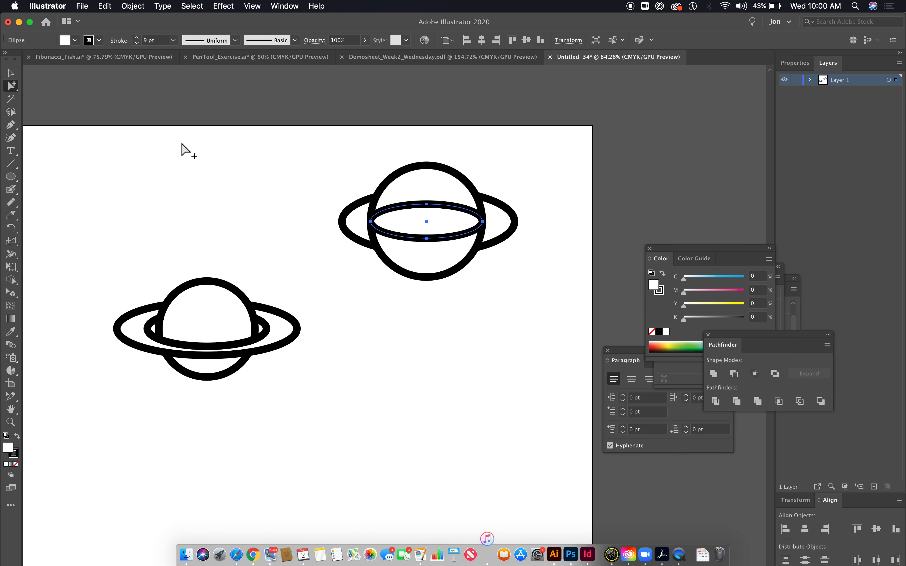
- With Shape Builder, merge the second planet's front ring pieces into one ring and its upper pieces into one dome
left_click(391, 182)
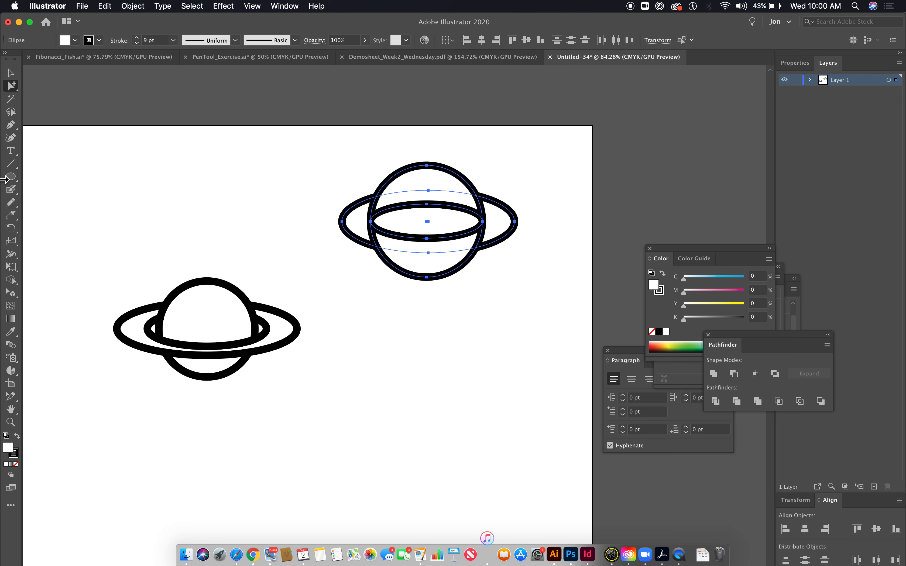
left_click(11, 280)
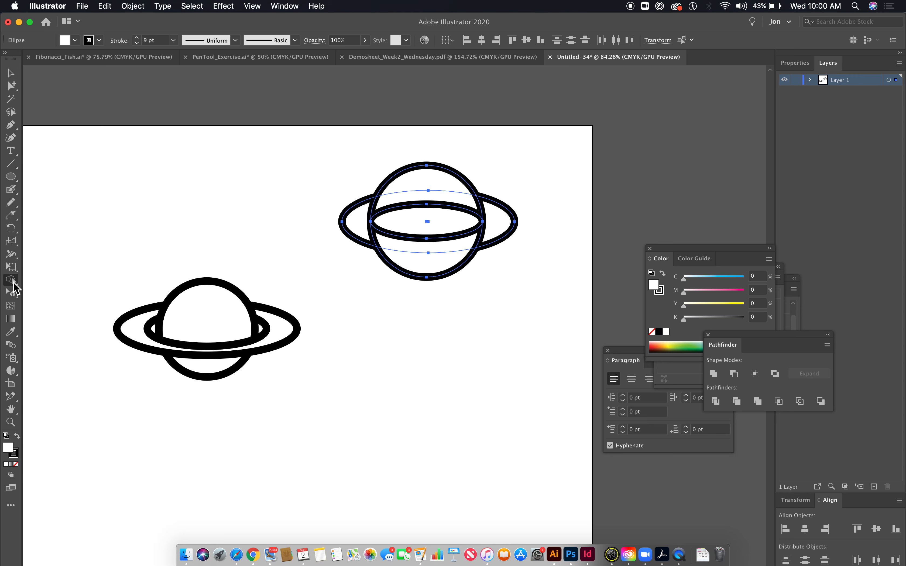
left_click_drag(359, 226, 388, 248)
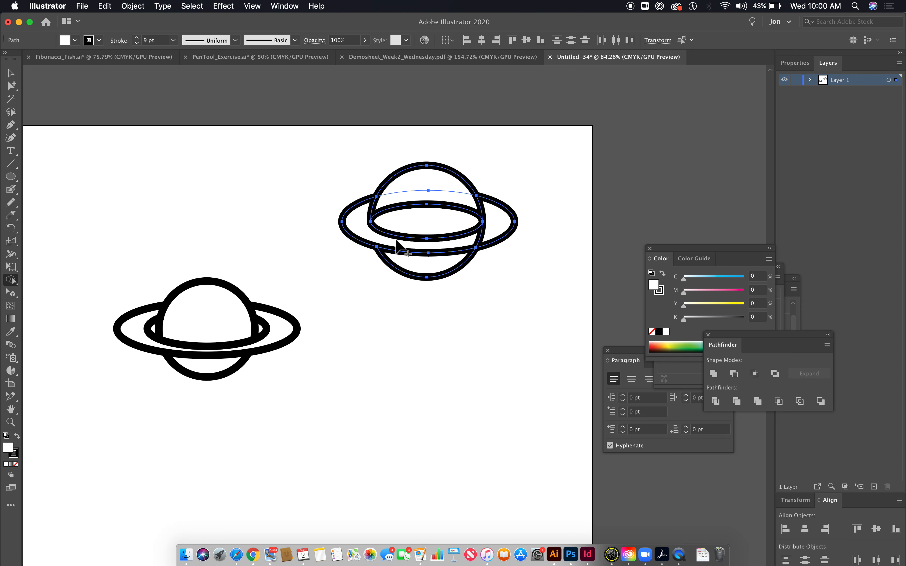
mouse_move(491, 236)
left_mouse_down()
mouse_move(479, 244)
mouse_move(465, 232)
left_mouse_up()
left_click(427, 185)
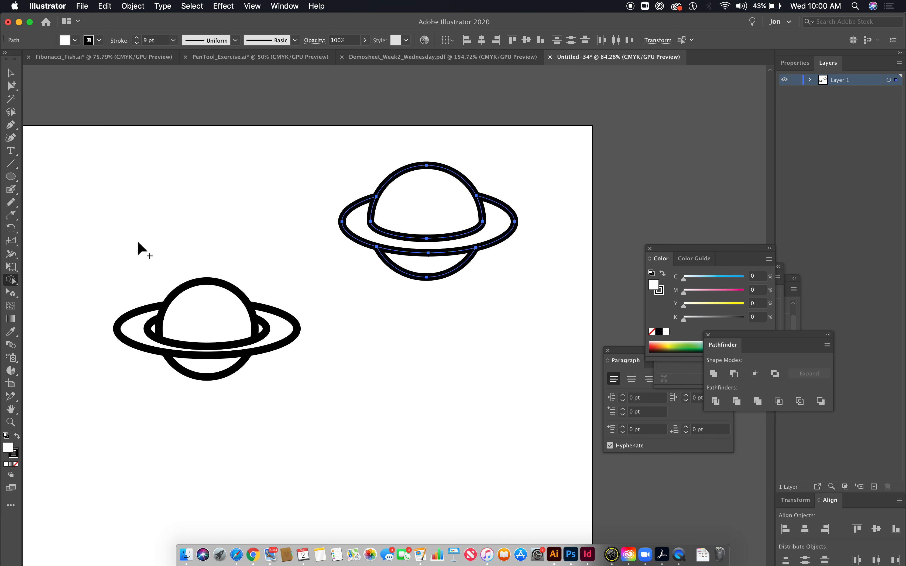
- Draw a small upright ellipse about 9 × 19 pt on the dome's left edge and give it a black fill without stroke
left_click(187, 116)
left_click_drag(397, 228, 390, 303)
left_click(390, 301)
left_click_drag(351, 263, 520, 346)
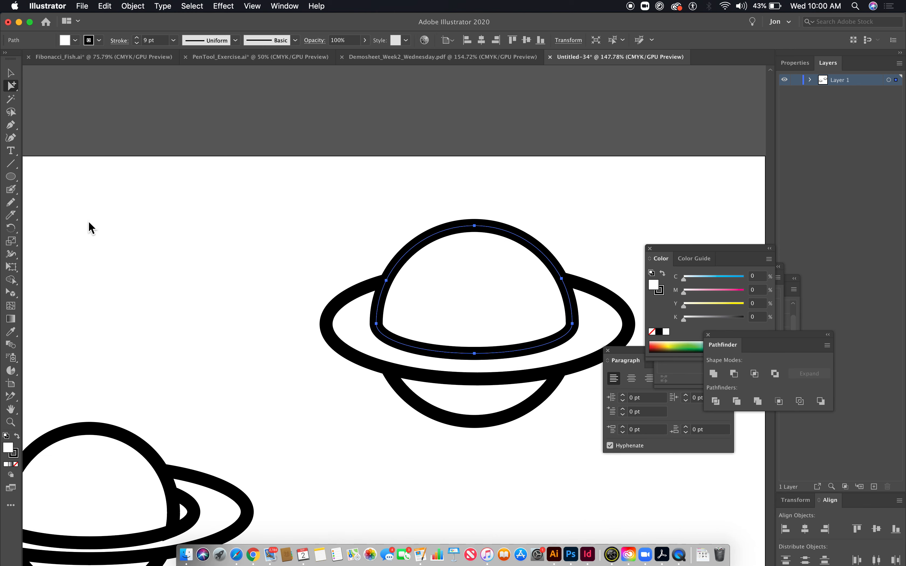
left_click(15, 178)
left_click_drag(294, 293, 91, 263)
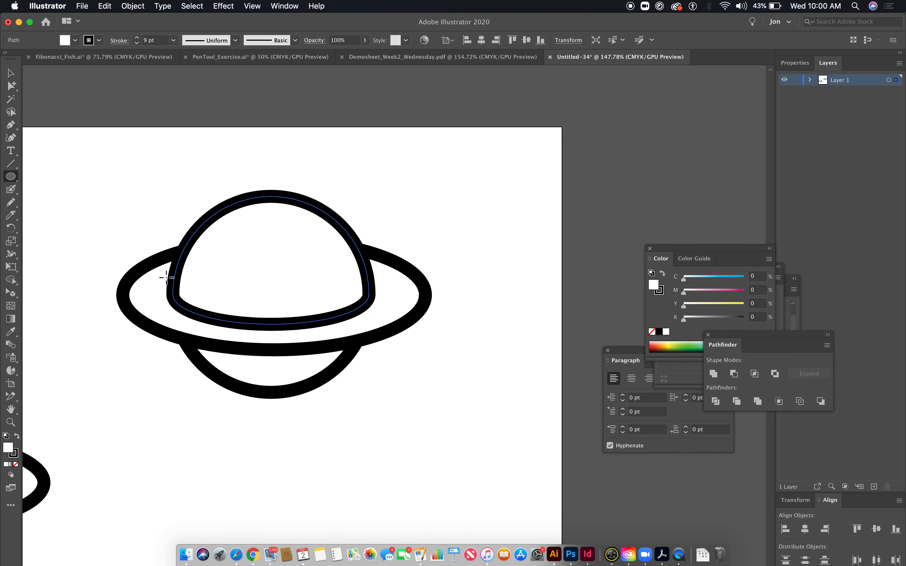
left_click_drag(180, 269, 194, 295)
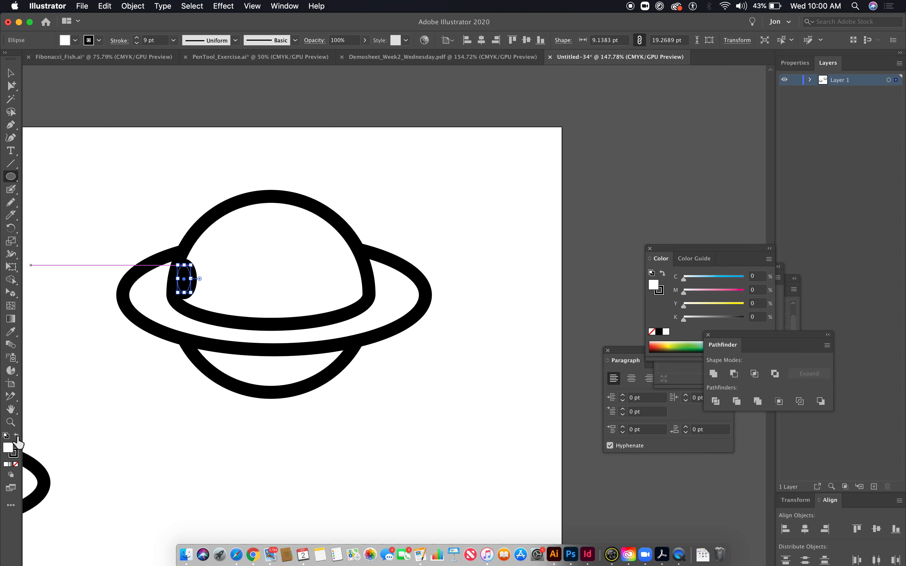
left_click(15, 466)
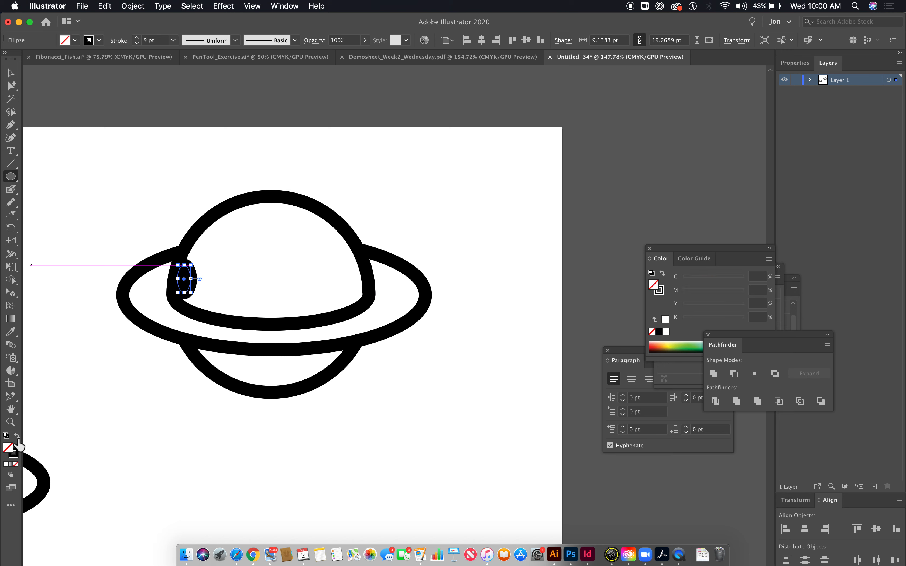
left_click(17, 437)
- Rotate the small black ellipse slightly clockwise so it leans along the dome's left edge
left_click(14, 81)
left_click(10, 73)
left_click_drag(153, 251, 401, 405)
left_click(401, 404)
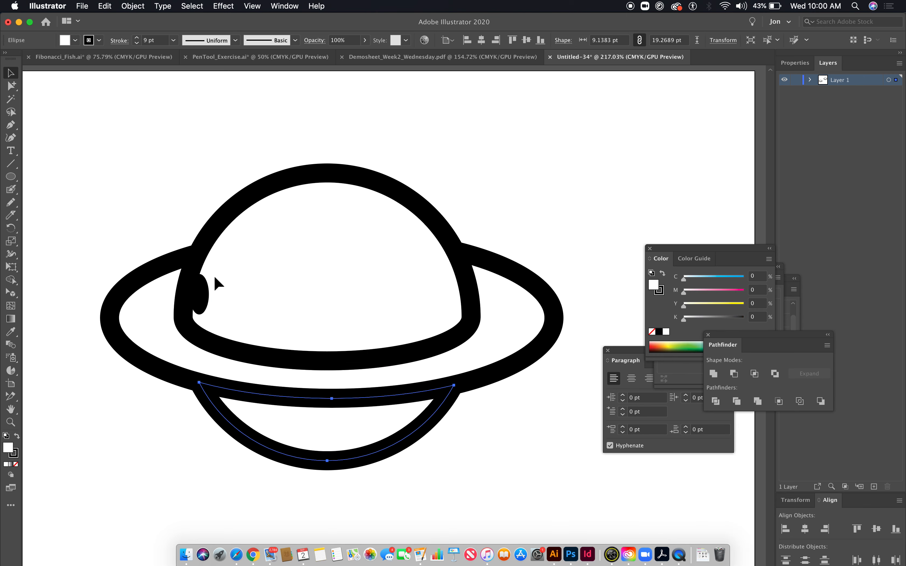
left_click(205, 296)
left_click_drag(211, 271, 217, 273)
left_click(109, 152)
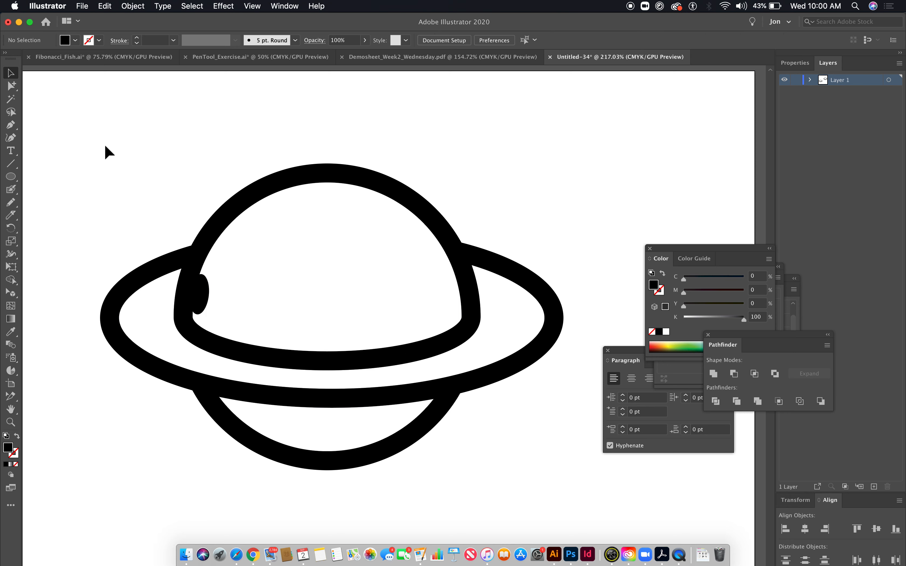
- Draw a black circle about 17 pt across at the dome's lower center and a black oval between it and the edge ellipse
left_click(14, 181)
left_click_drag(331, 326, 342, 309)
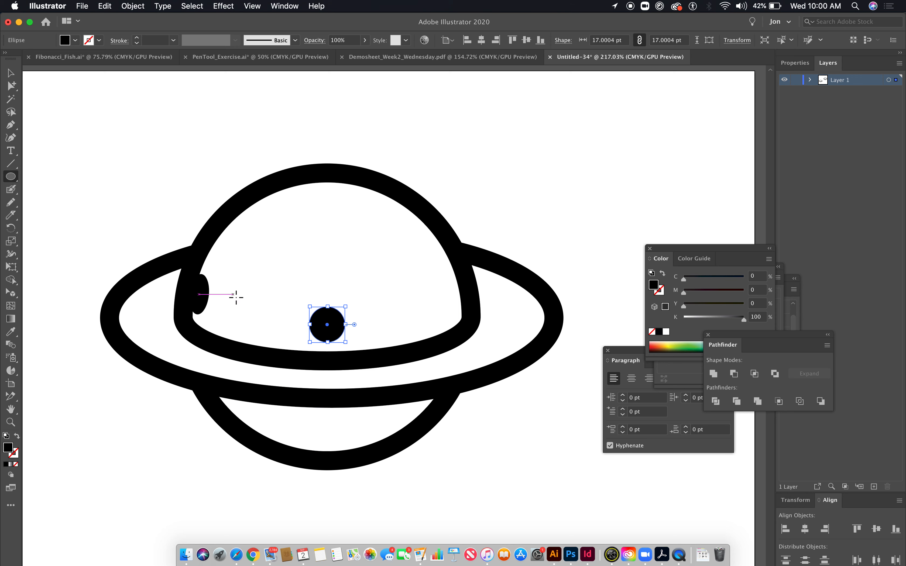
left_click_drag(239, 296, 271, 338)
- Reflect a copy of the two left ovals across a vertical axis through the center circle's midpoint
left_click(11, 85)
left_click(106, 127)
left_click(198, 299)
left_click(254, 317, "shift")
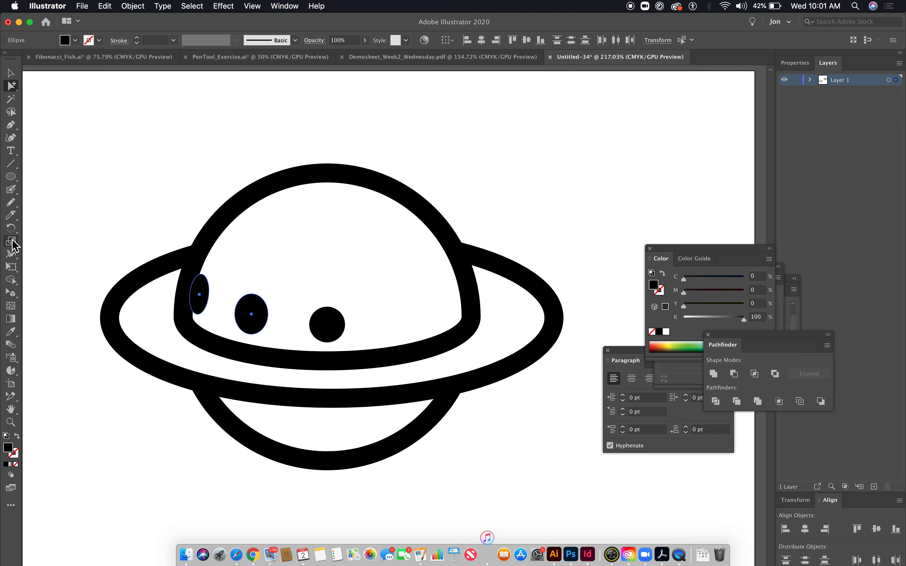
left_click(14, 245)
left_click_drag(14, 232, 45, 240)
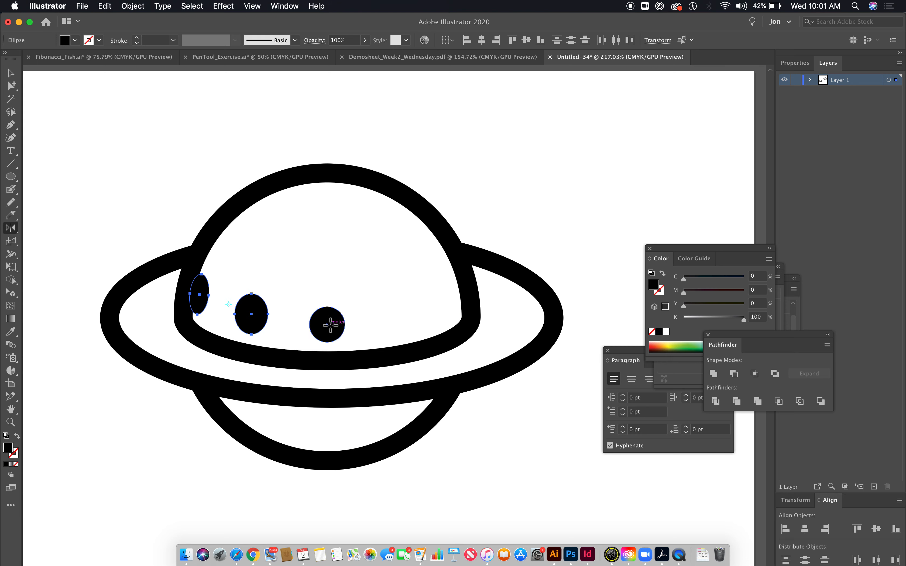
left_click(326, 324, "alt")
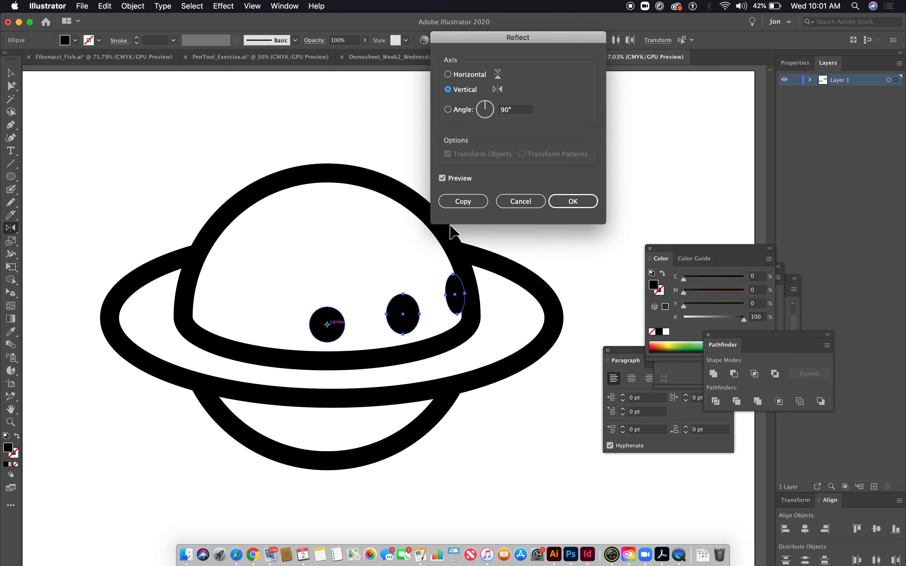
left_click(464, 201)
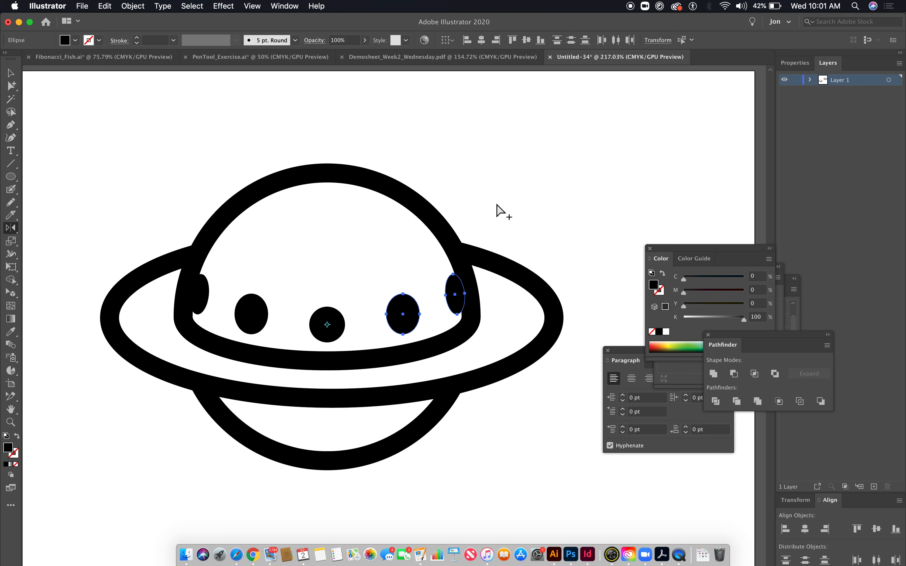
key("super+shift+a")
- Replace the black center circle with a solid black arched door drawn with the Pen tool on the dome's lower edge
key("super+minus")
key("super+minus")
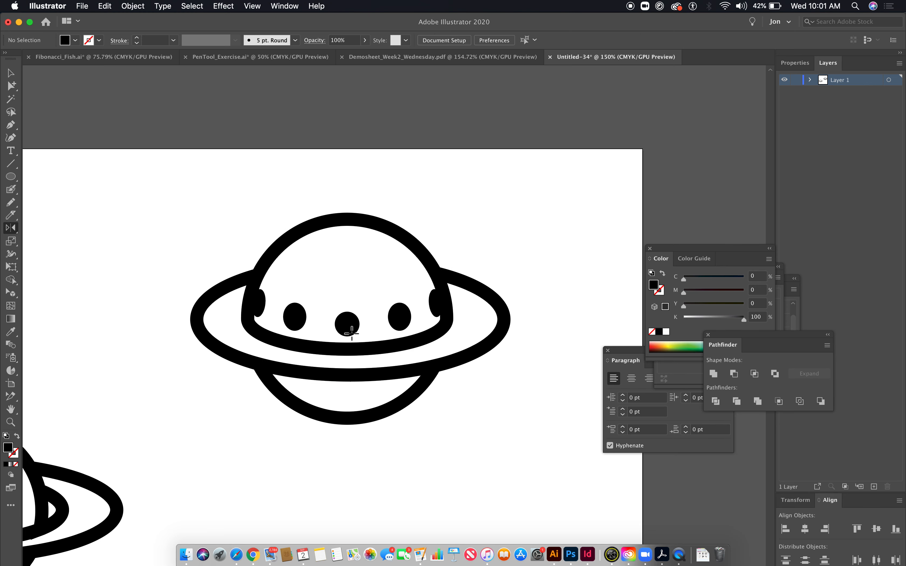
left_click(10, 124)
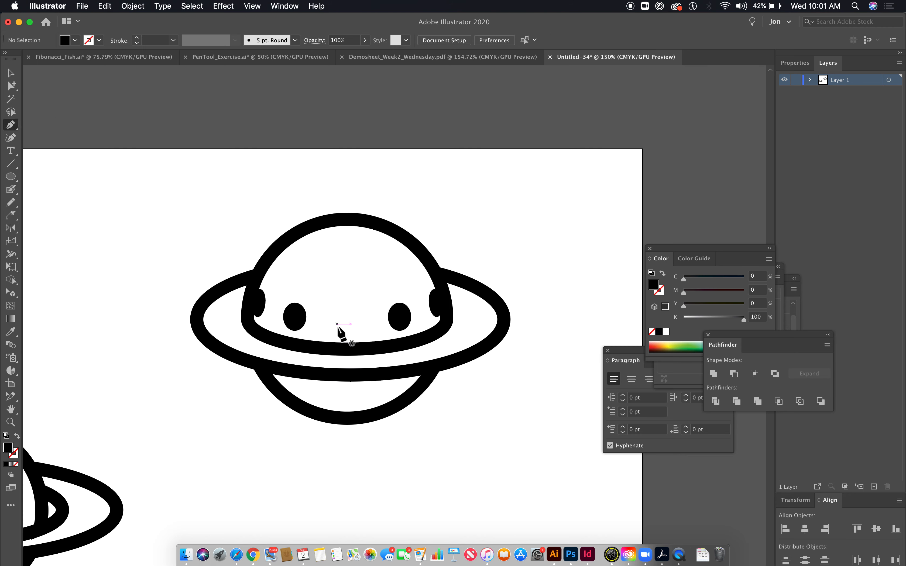
left_click(324, 348)
left_click(347, 302)
left_click_drag(347, 304, 369, 303)
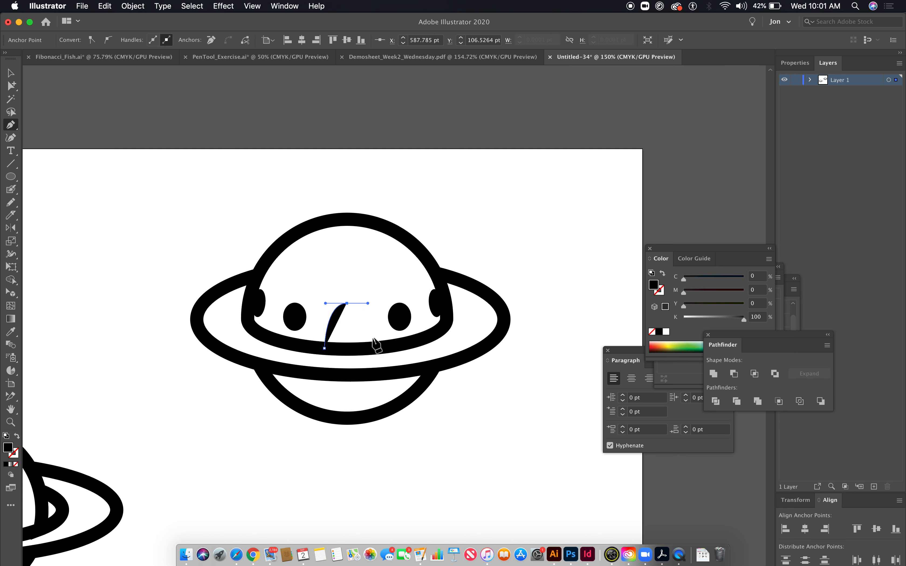
left_click(371, 348)
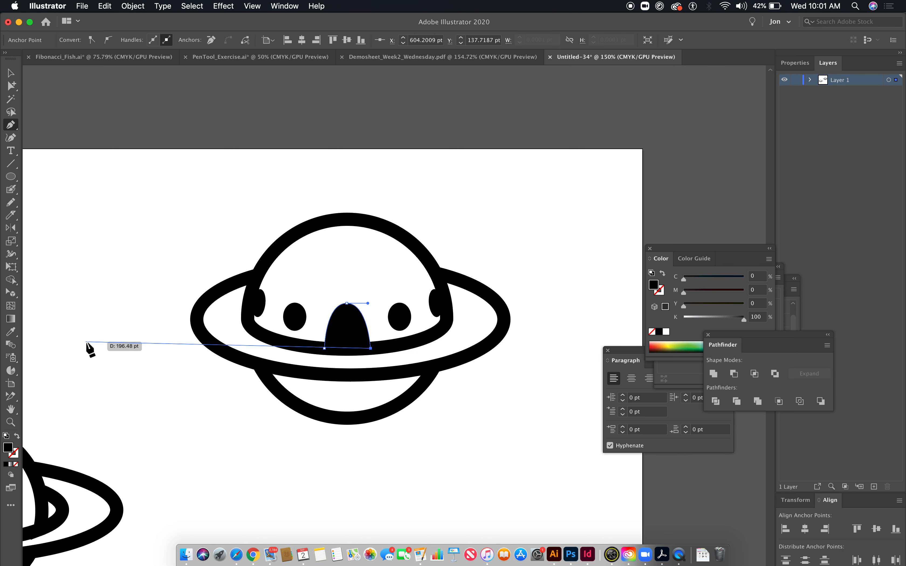
left_click(94, 216, "super")
- Duplicate the dome outline and place the copy directly above the original
key("super+minus")
key("super+minus")
key("super+minus")
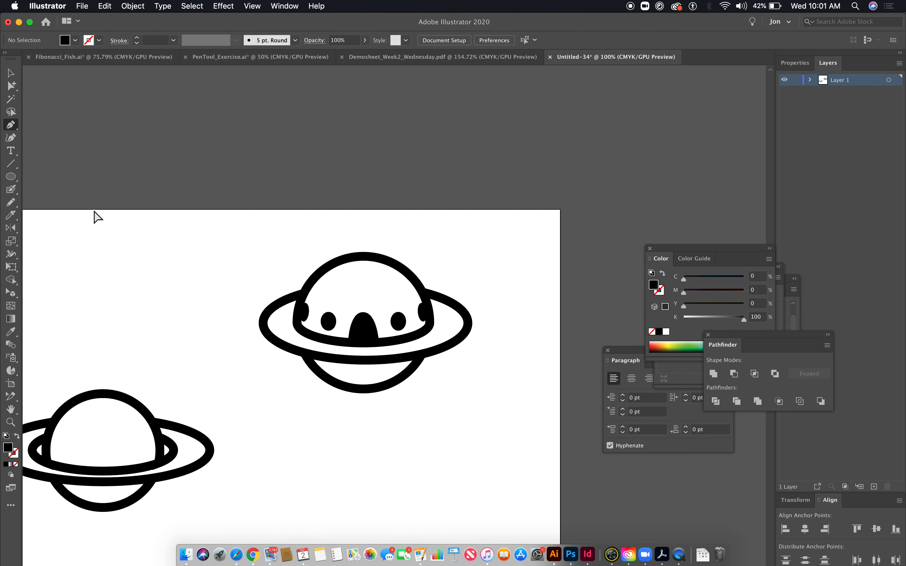
left_click_drag(332, 256, 242, 304)
left_click(8, 87)
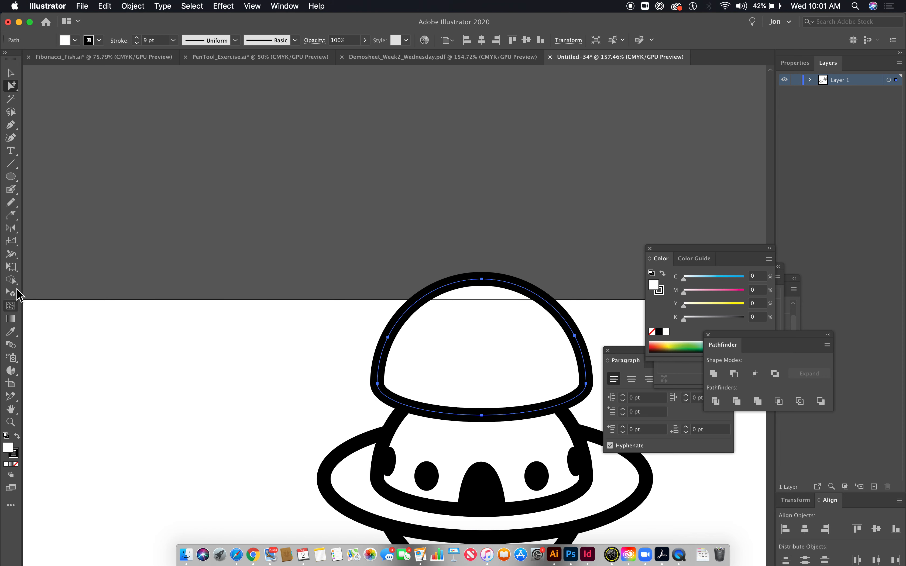
- Scale the dome copy uniformly to 75% and repeat the scaling until it is a tiny cap
double_click(11, 242)
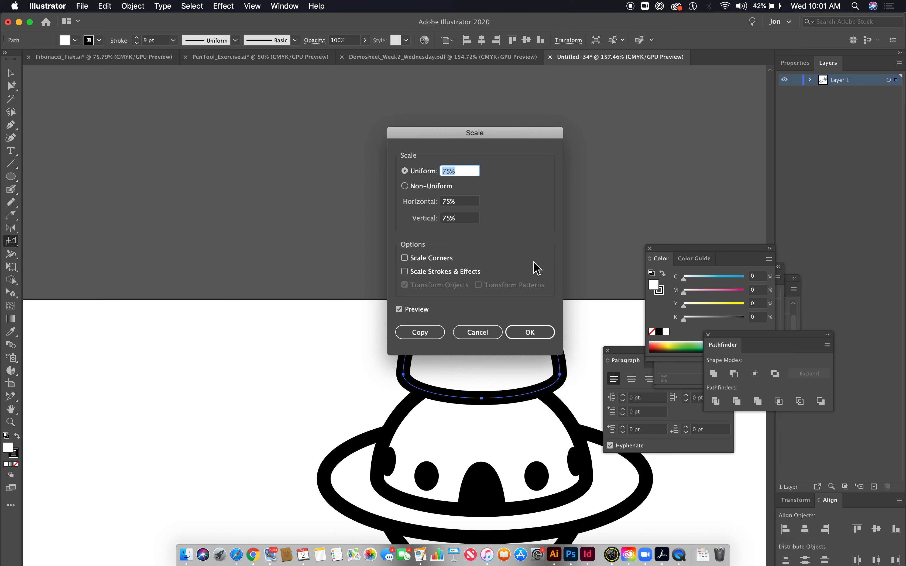
key("Return")
key("super+d")
key("super+d")
key("super+d")
key("super+d")
key("super+d")
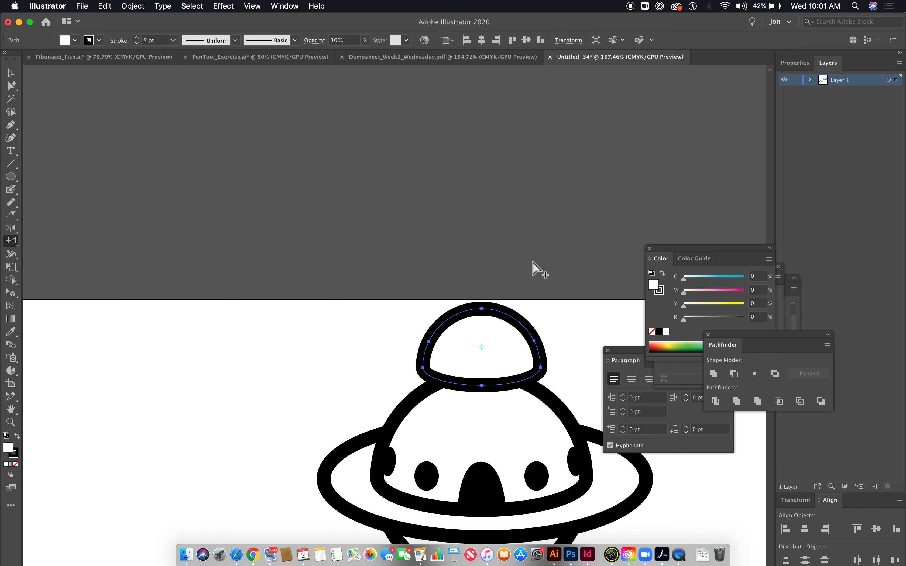
key("super+d")
key("super+d")
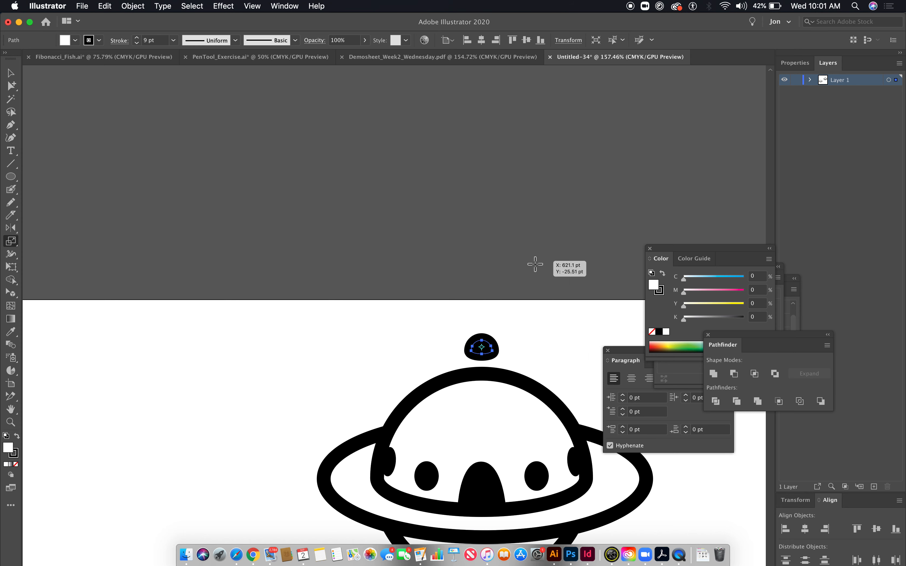
key("super+d")
- Move the tiny cap straight down onto the peak of the dome and deselect it
key("Down")
key("Down")
key("Down")
key("Down")
key("Down")
key("Down")
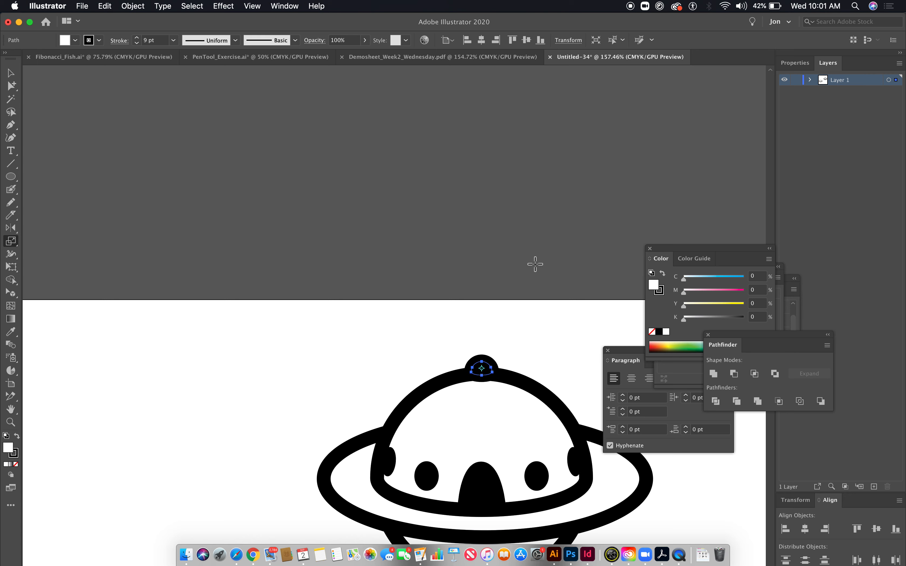
key("super+shift+a")
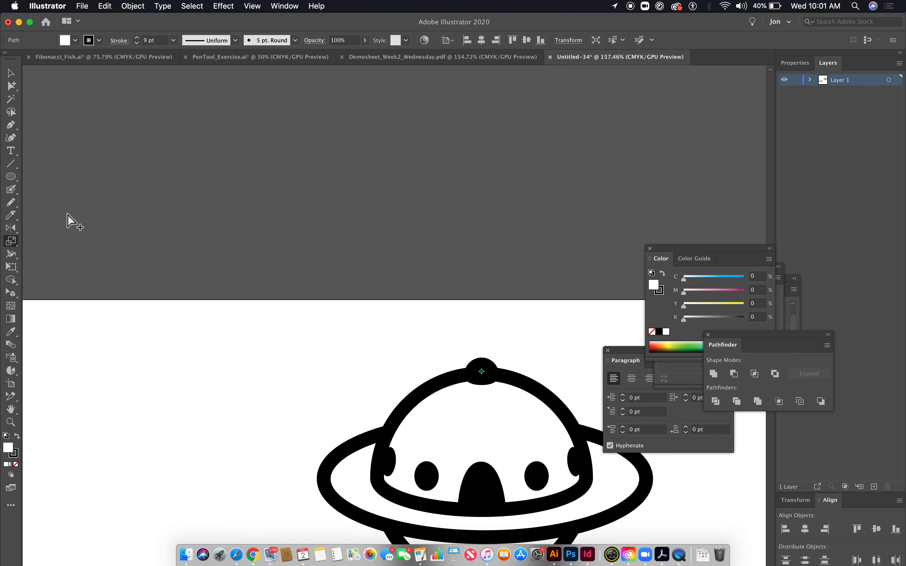
- Draw a short vertical line rising from the cap and apply the triangular width profile to taper it into a spike
left_click(11, 163)
left_click_drag(482, 485, 485, 344)
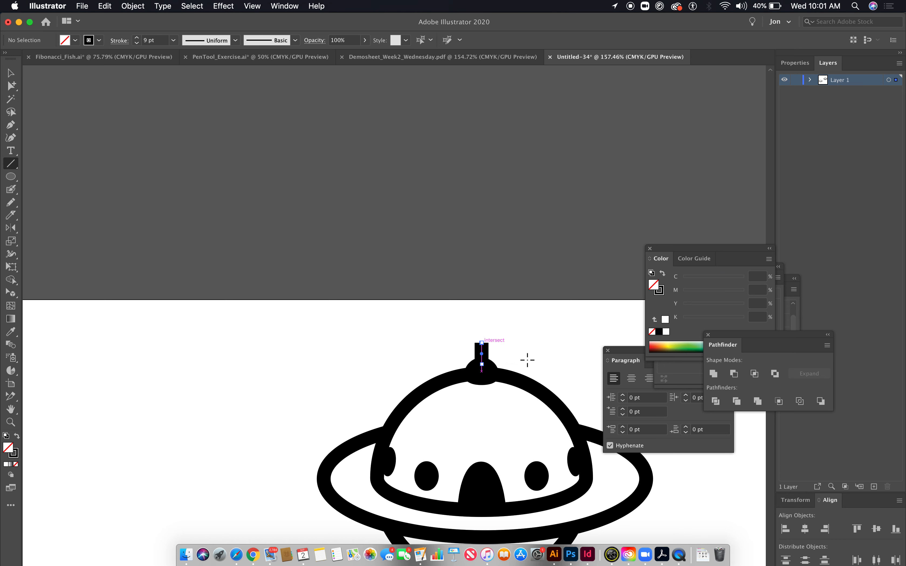
left_click(12, 86)
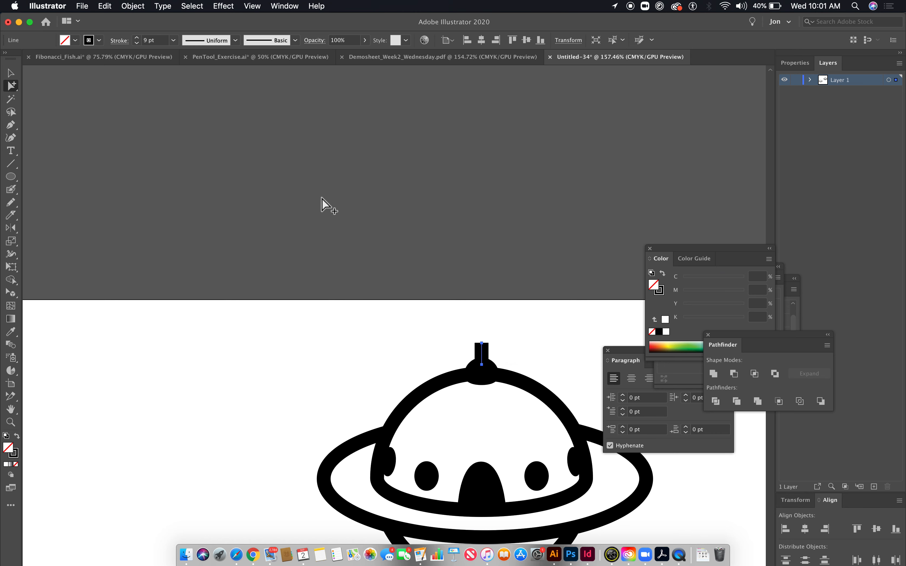
left_click(236, 40)
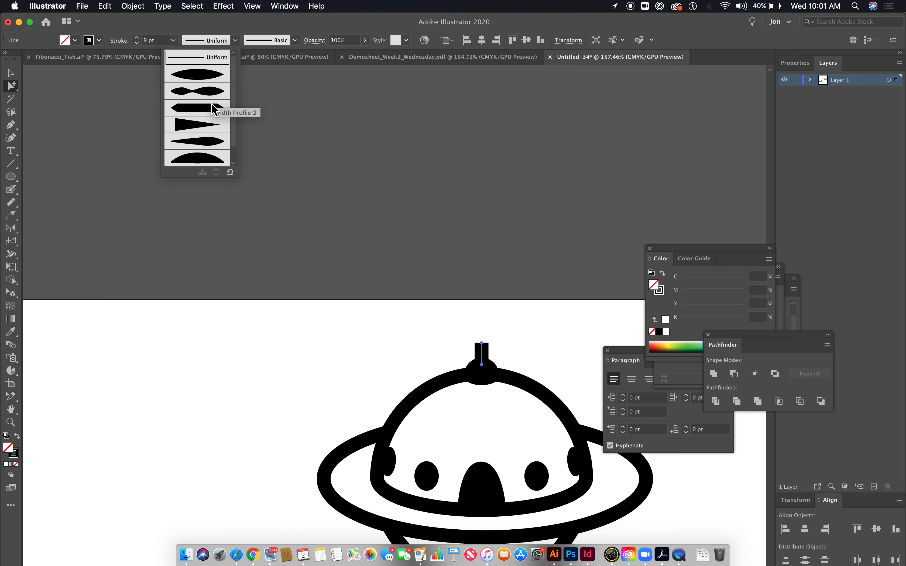
left_click(208, 131)
left_click(293, 155)
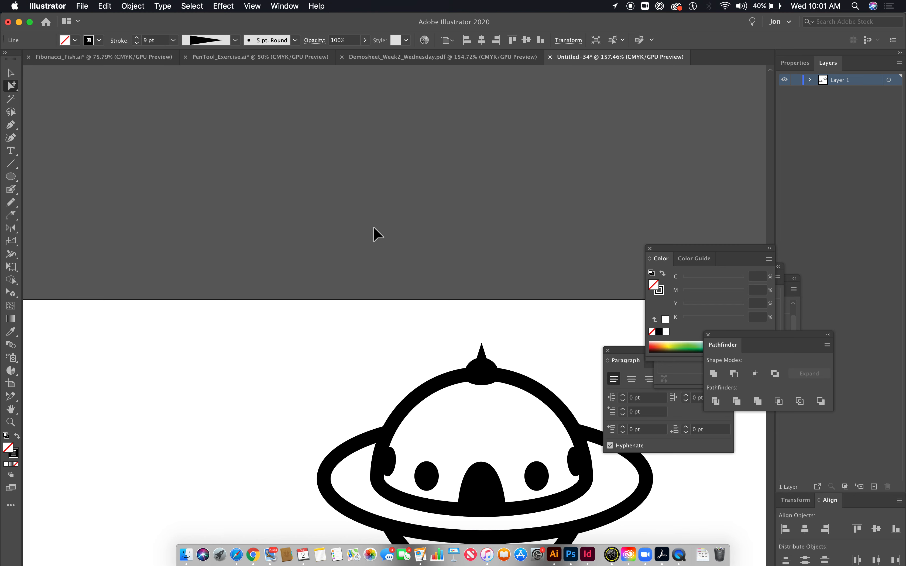
- View both planet icons together, and switch to the Demosheet_Week2_Wednesday.pdf document
left_click_drag(454, 285, 297, 182)
key("super+minus")
key("super+minus")
key("super+minus")
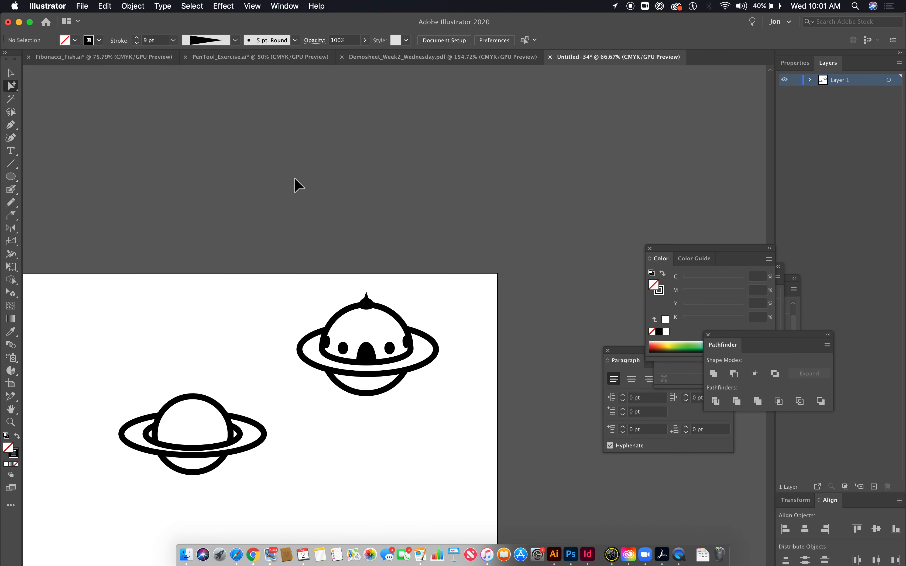
scroll(512, 396, "left", 3)
scroll(512, 397, "down", 1)
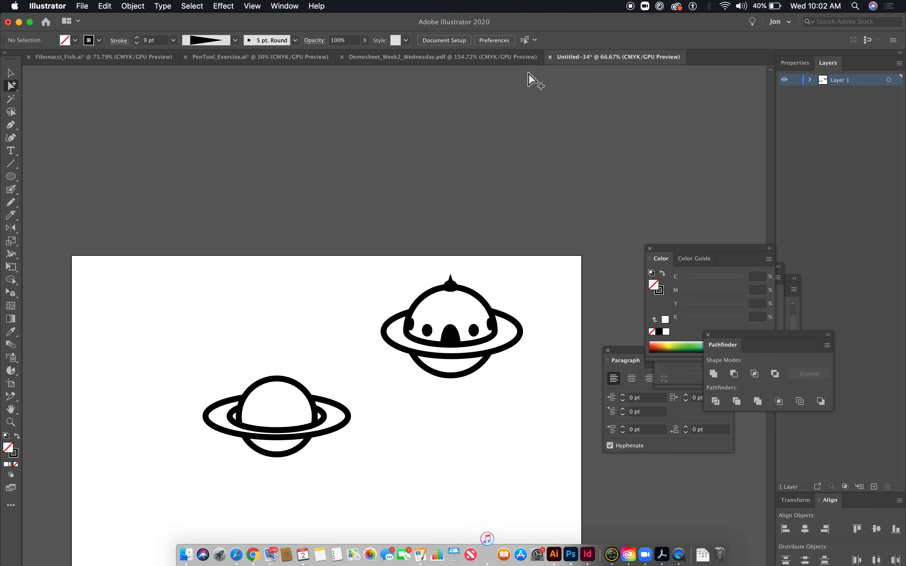
left_click(477, 60)
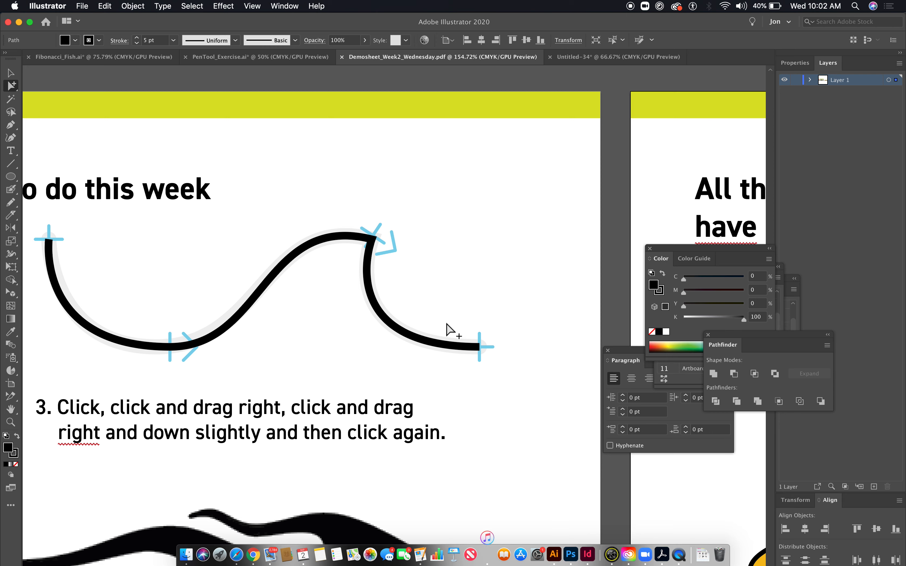
- Examine the spaceship symbol variations on the demo sheet's duplicate-and-change artboard, and return to the Untitled-34 document
key("super+minus")
key("super+minus")
key("super+minus")
key("super+minus")
key("super+minus")
key("super+minus")
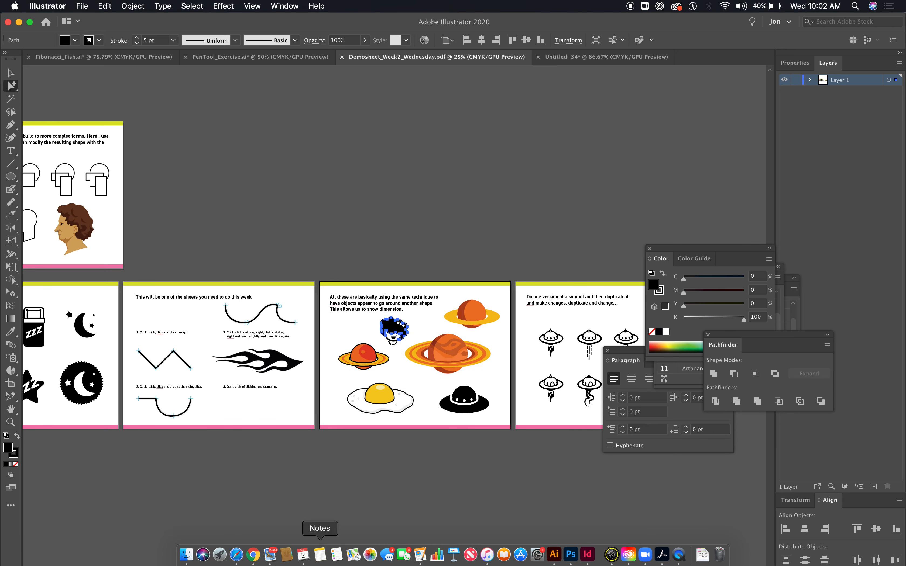
left_click_drag(271, 451, 3, 394)
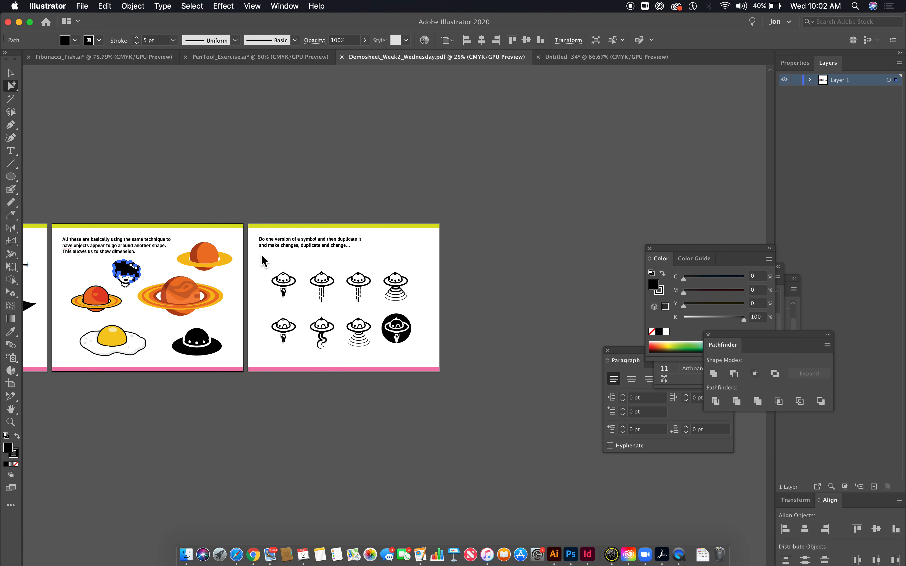
left_click_drag(270, 251, 340, 302)
left_click_drag(372, 388, 314, 327)
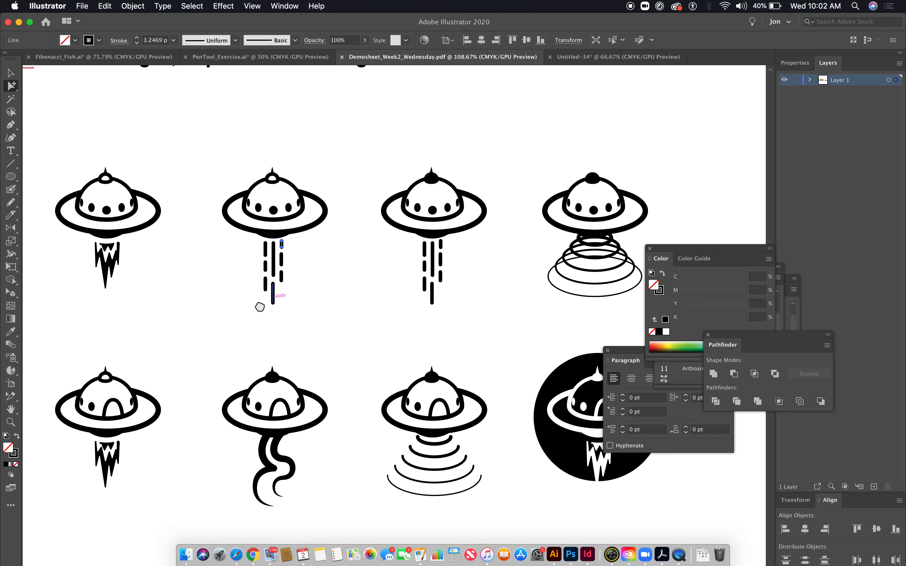
left_click_drag(250, 307, 344, 306)
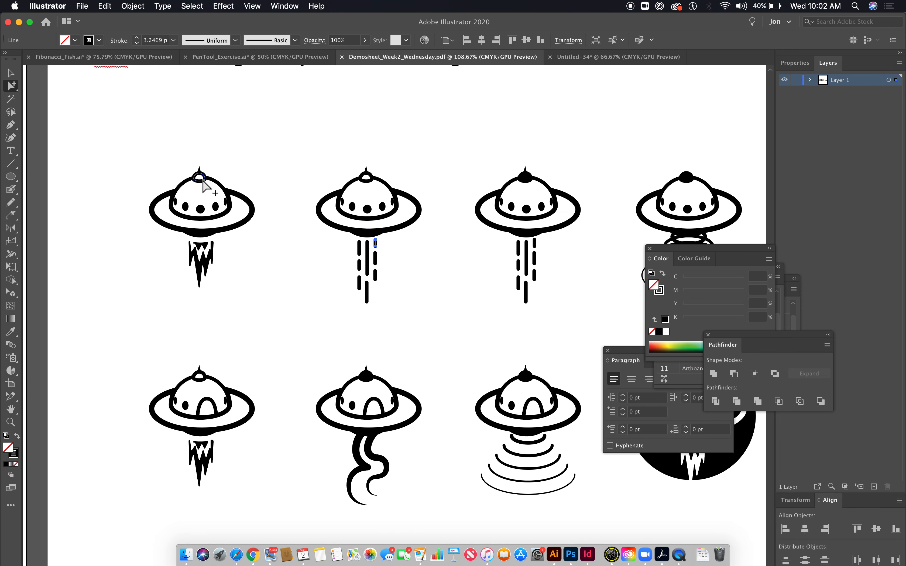
left_click_drag(548, 248, 484, 246)
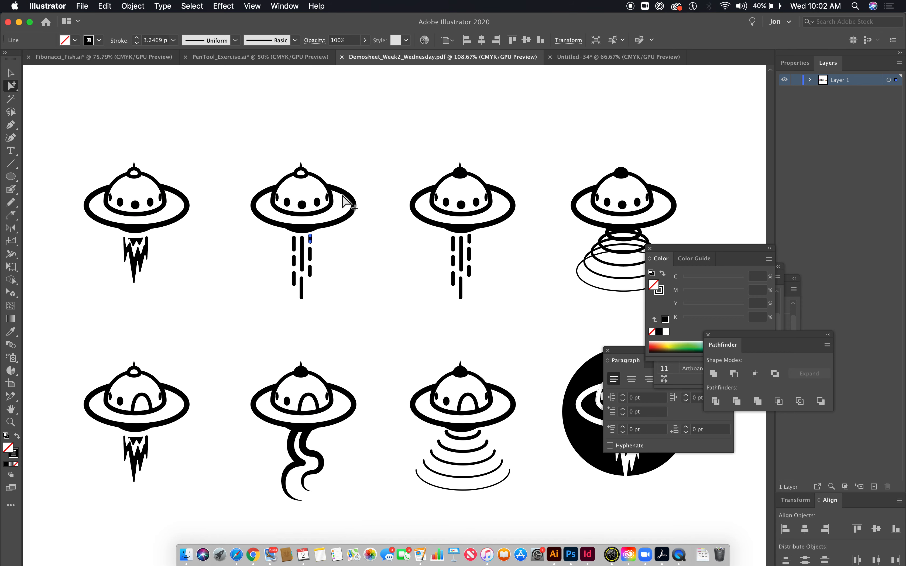
left_click_drag(445, 283, 336, 241)
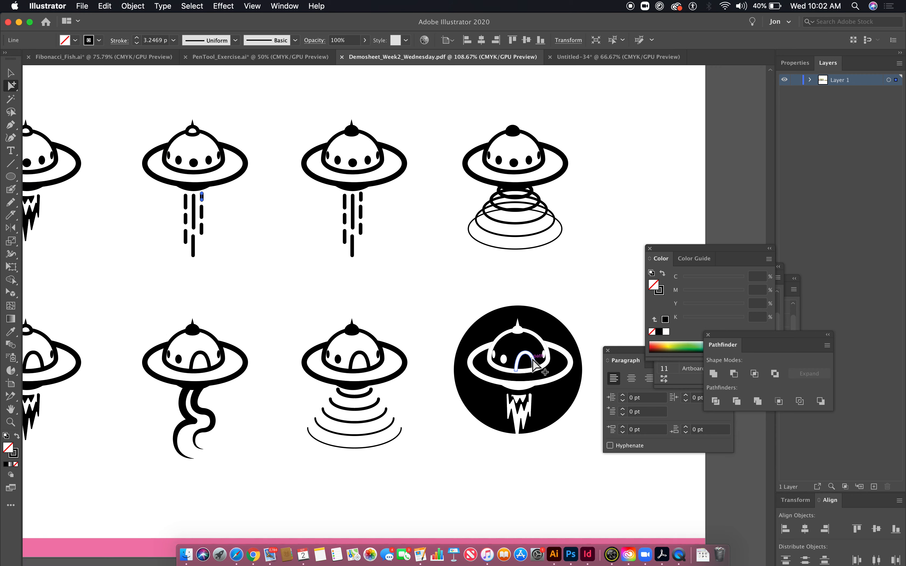
left_click(574, 57)
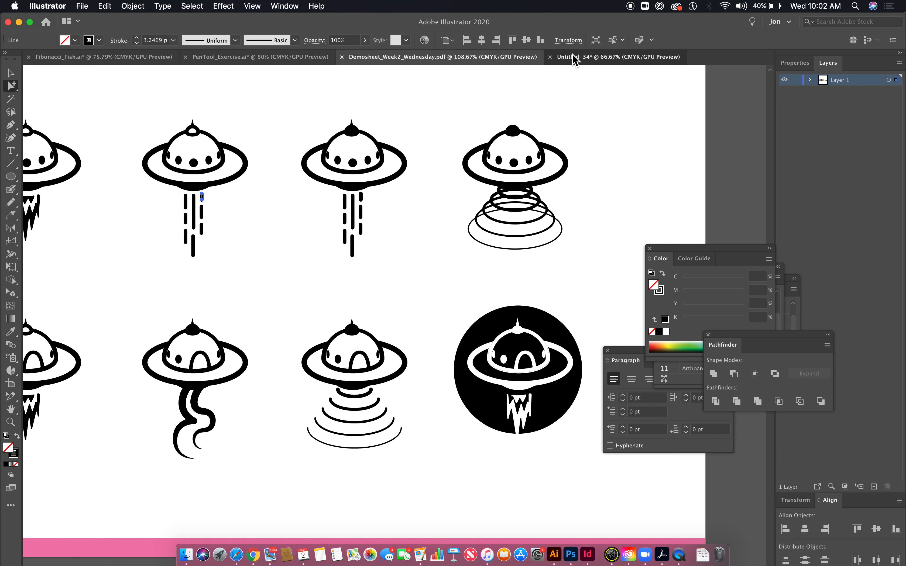